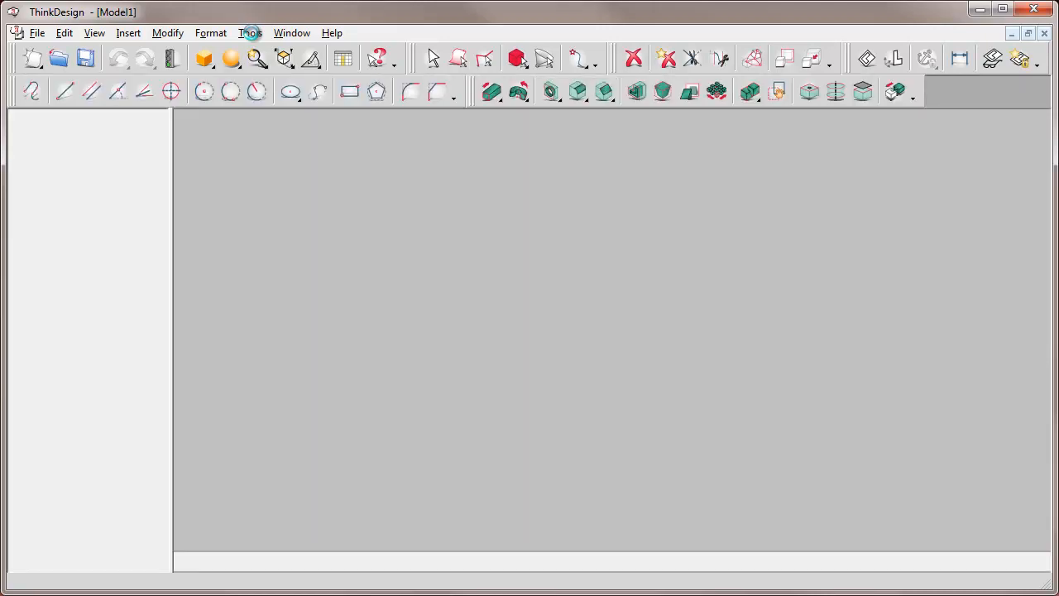
# - Turn on the display of the work plane in the system options for reference systems
pyautogui.click(252, 34)
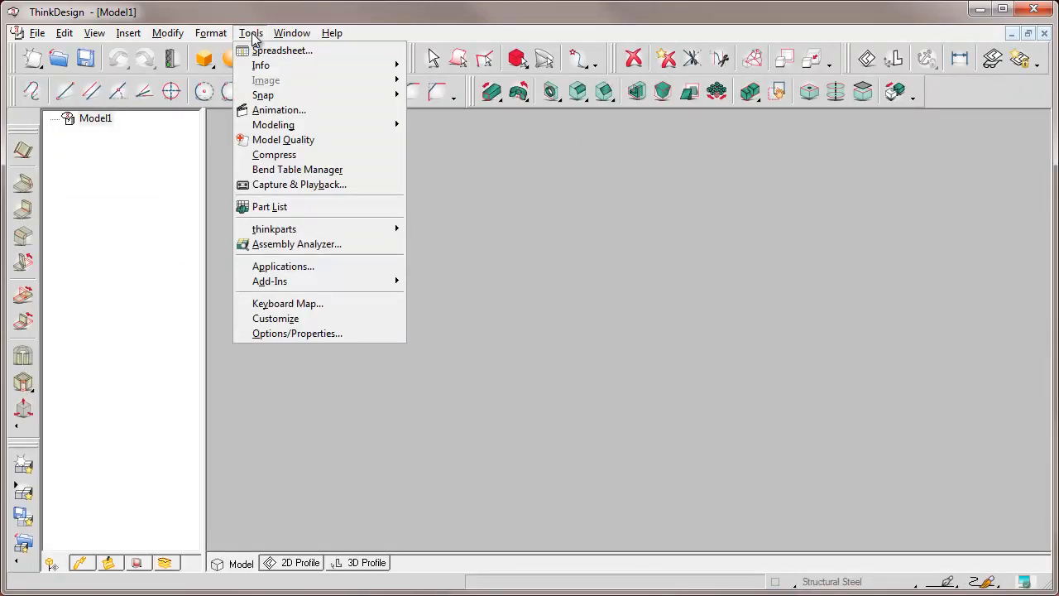
pyautogui.click(279, 333)
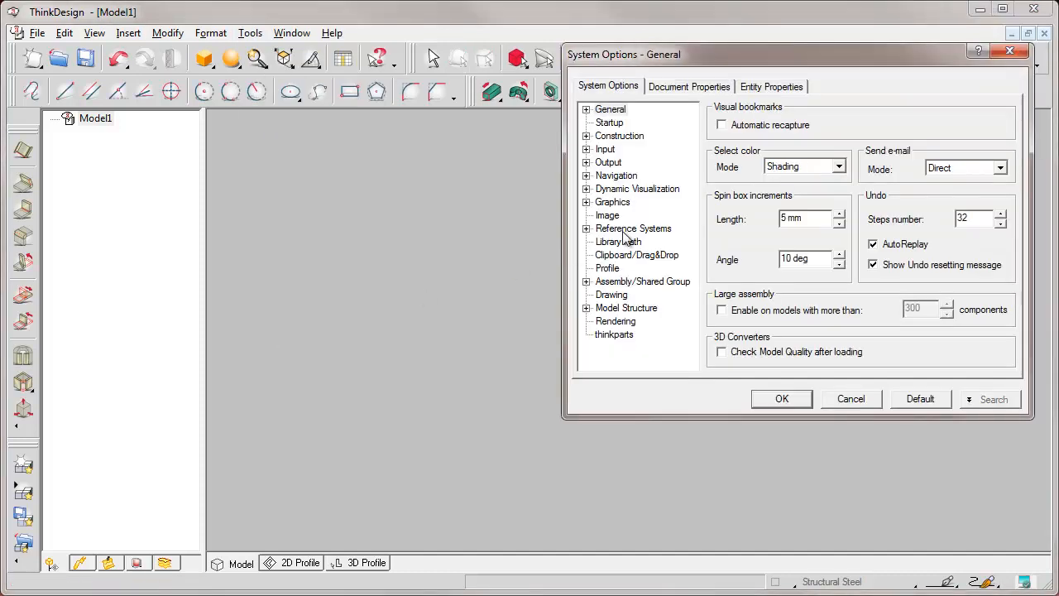
pyautogui.click(633, 230)
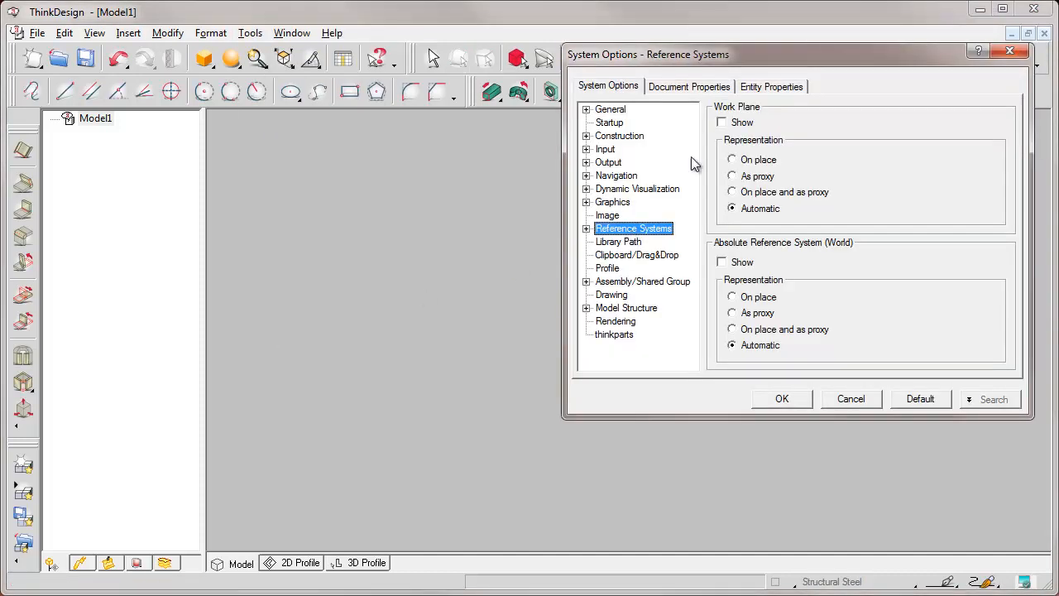
pyautogui.click(721, 122)
pyautogui.click(782, 400)
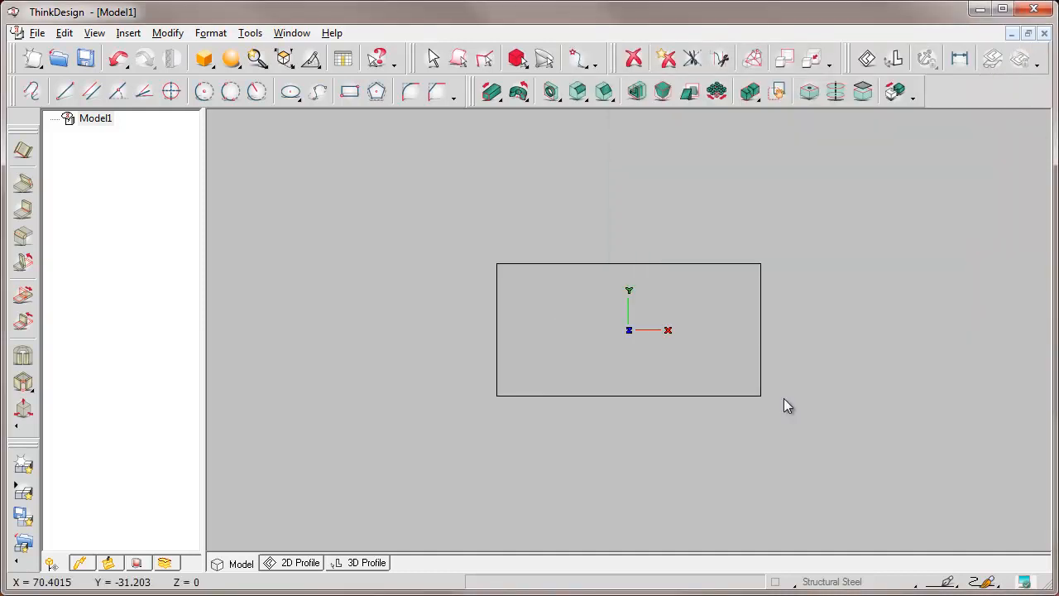
# - Set the solid selection filter to Face and start a new 2D profile
pyautogui.click(517, 59)
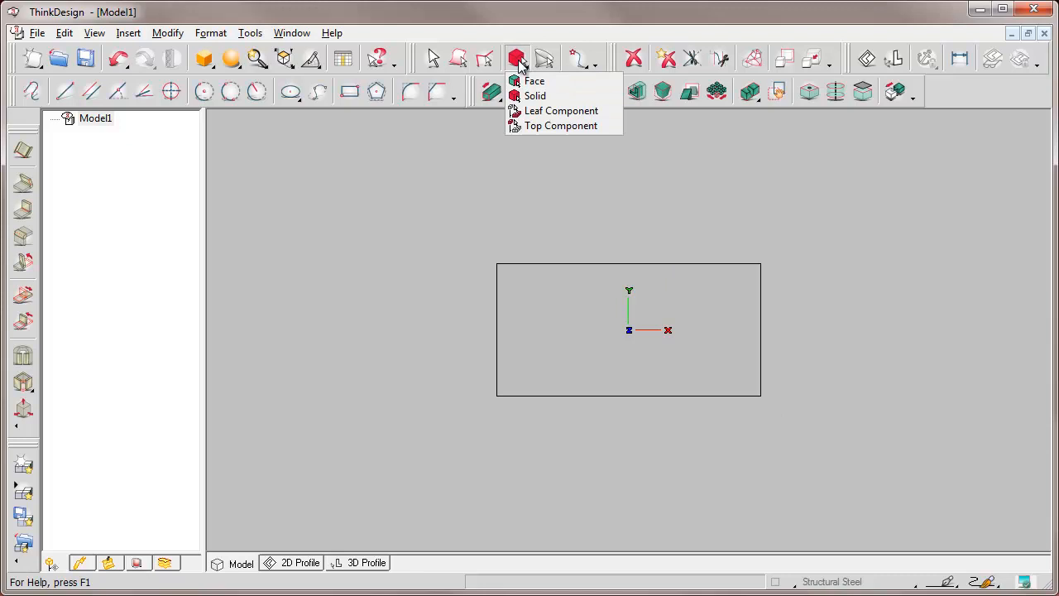
pyautogui.click(532, 82)
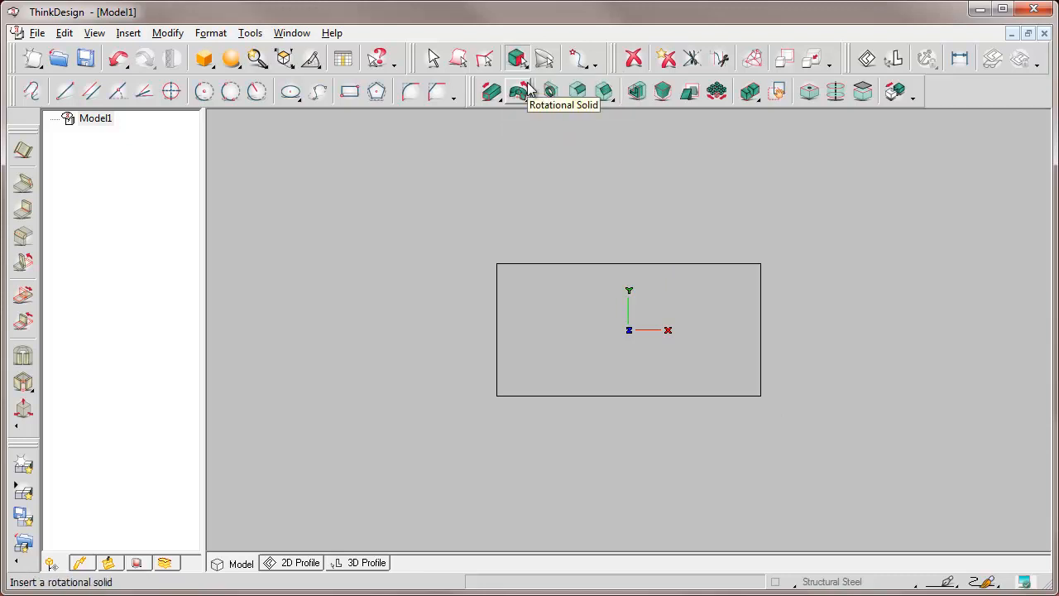
pyautogui.click(299, 564)
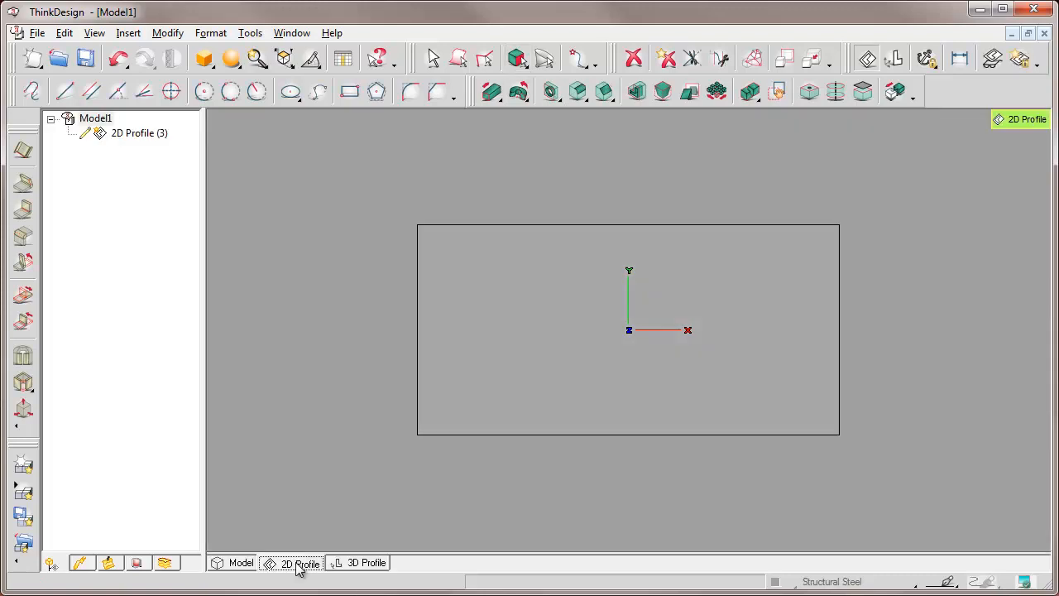
# - Draw a closed four-sided polyline around the work plane, about 168 mm wide, with a vertical left side about 104 mm tall and a shorter vertical right side
pyautogui.click(32, 92)
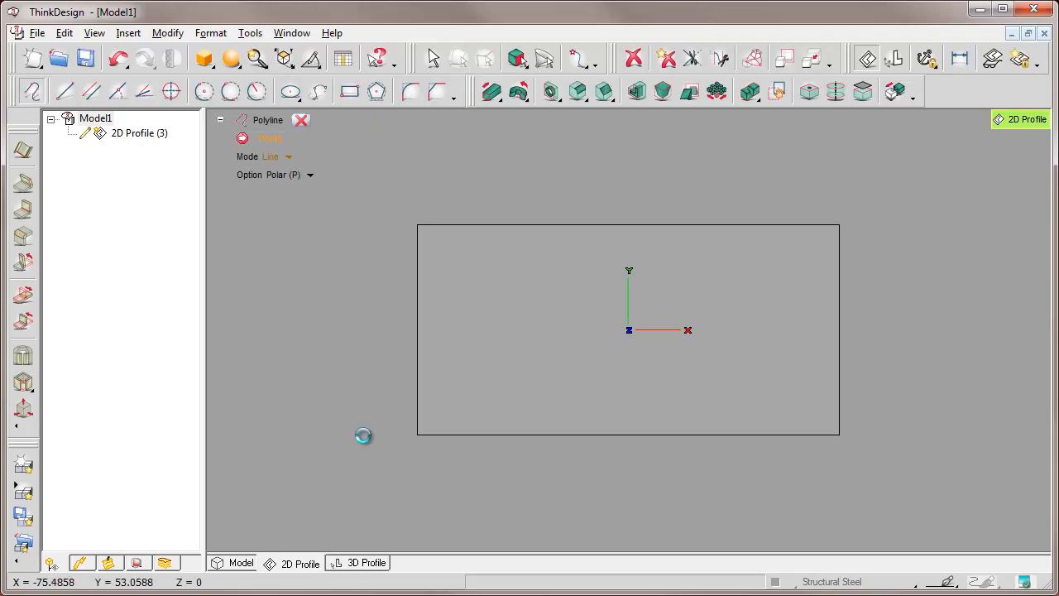
pyautogui.click(362, 509)
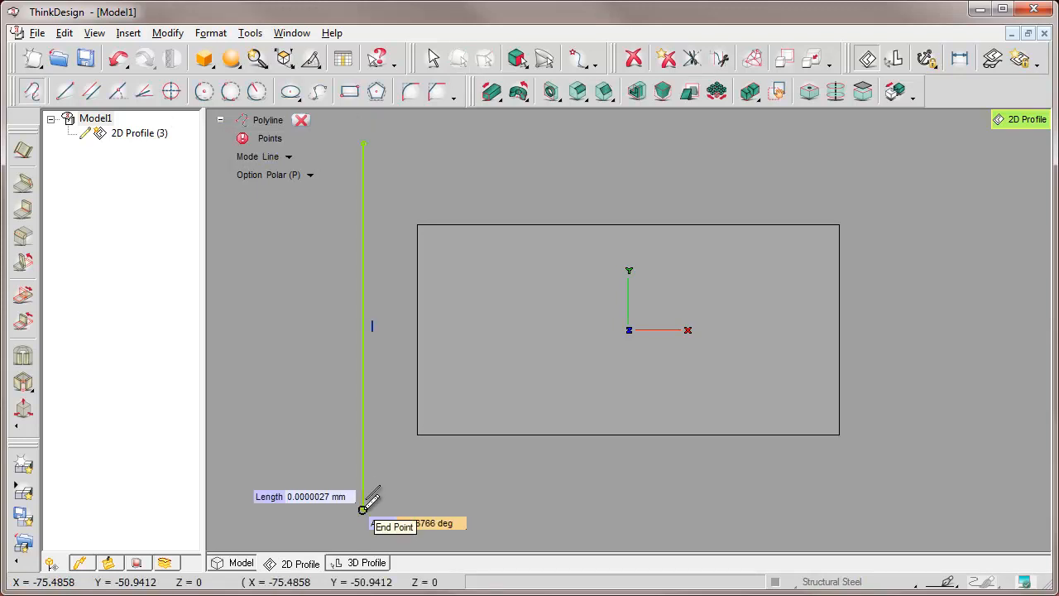
pyautogui.click(956, 428)
pyautogui.click(957, 225)
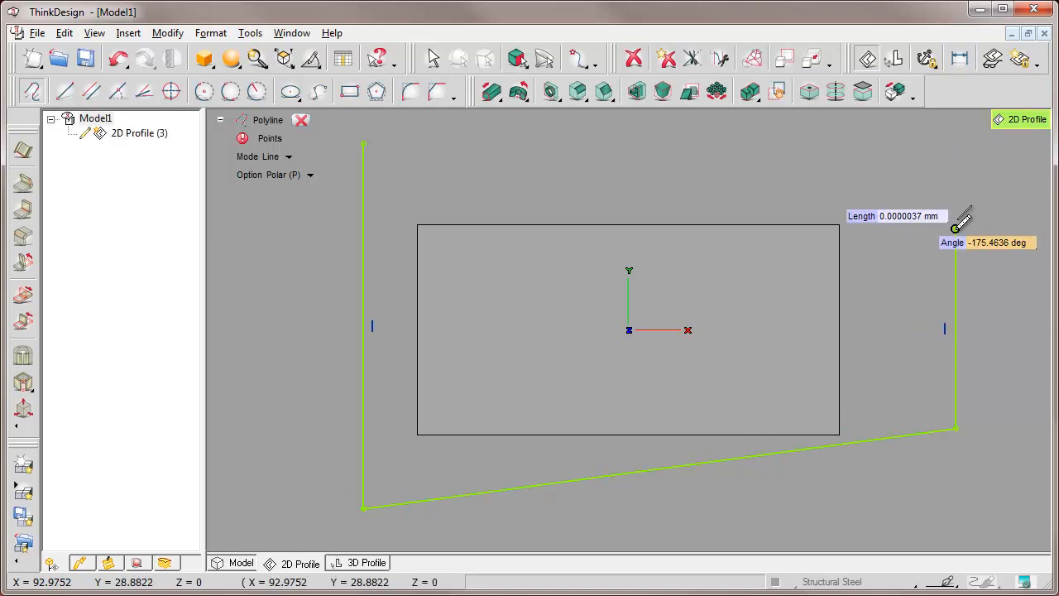
pyautogui.click(363, 144)
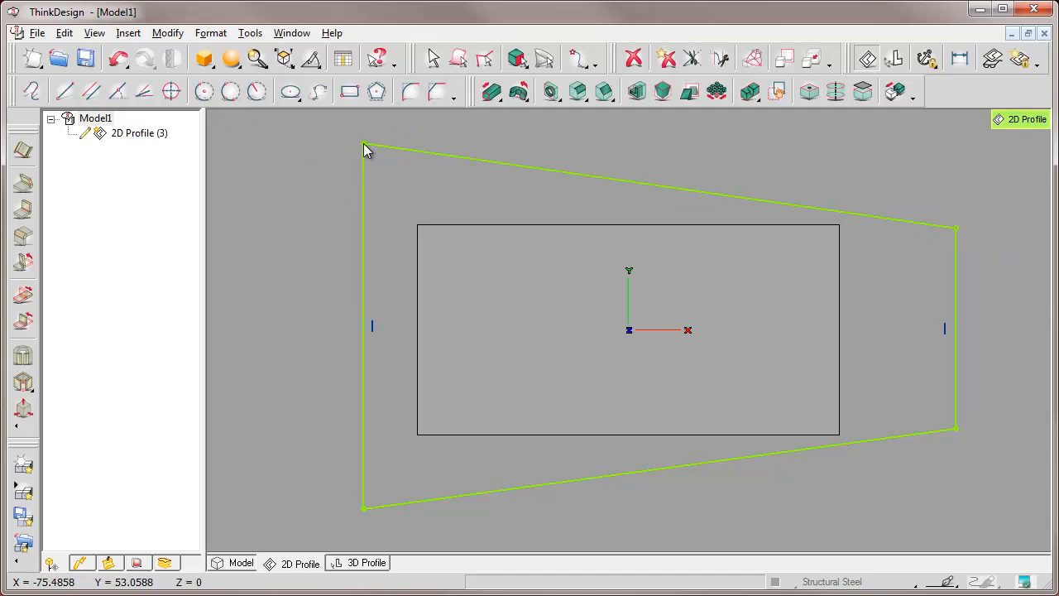
# - Draw a two-point line joining the midpoints of the profile's two vertical sides
pyautogui.click(65, 91)
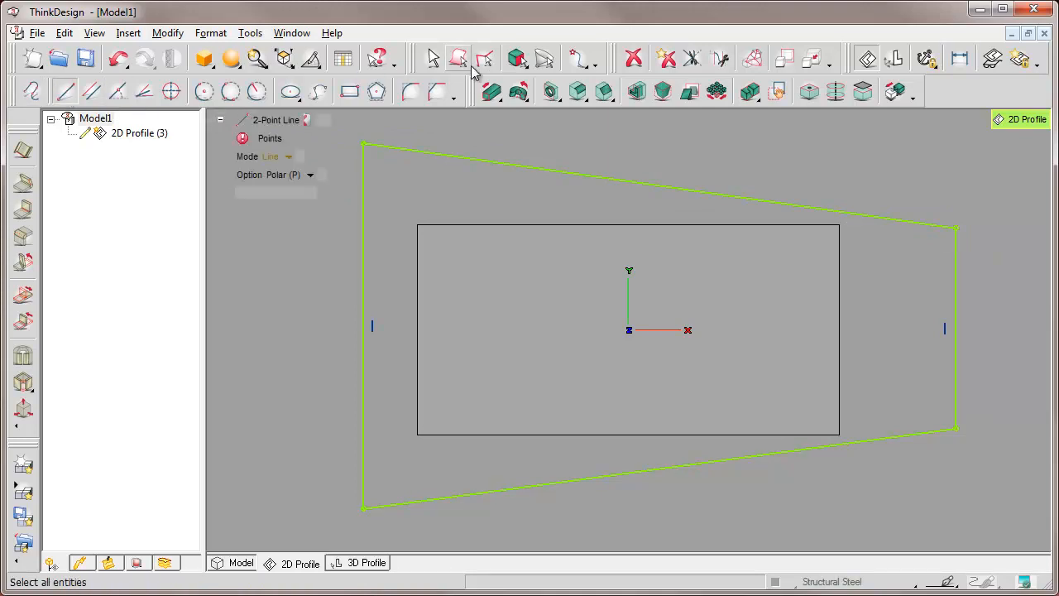
pyautogui.click(578, 59)
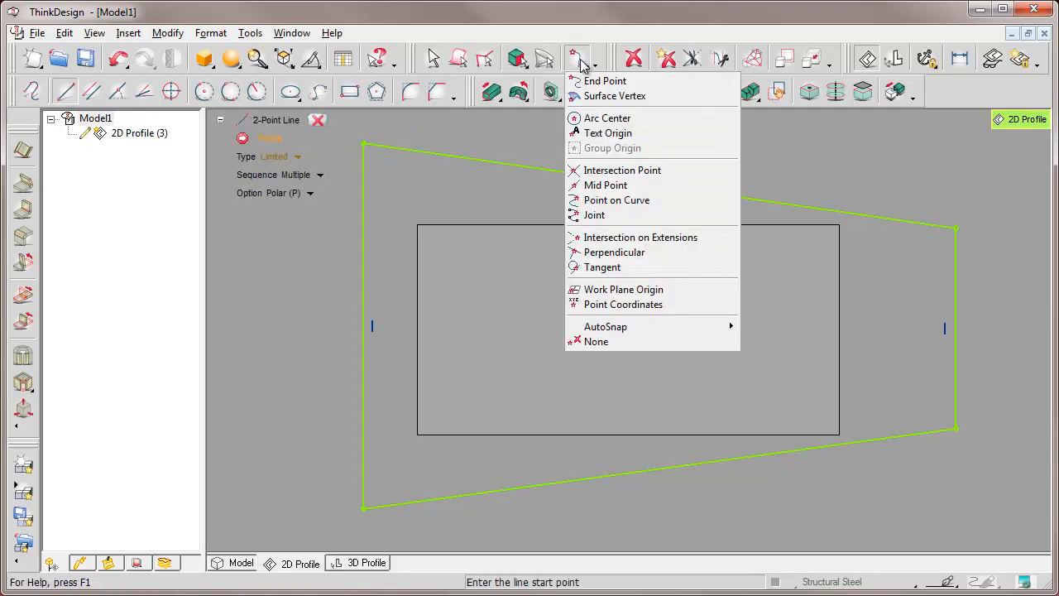
pyautogui.click(604, 187)
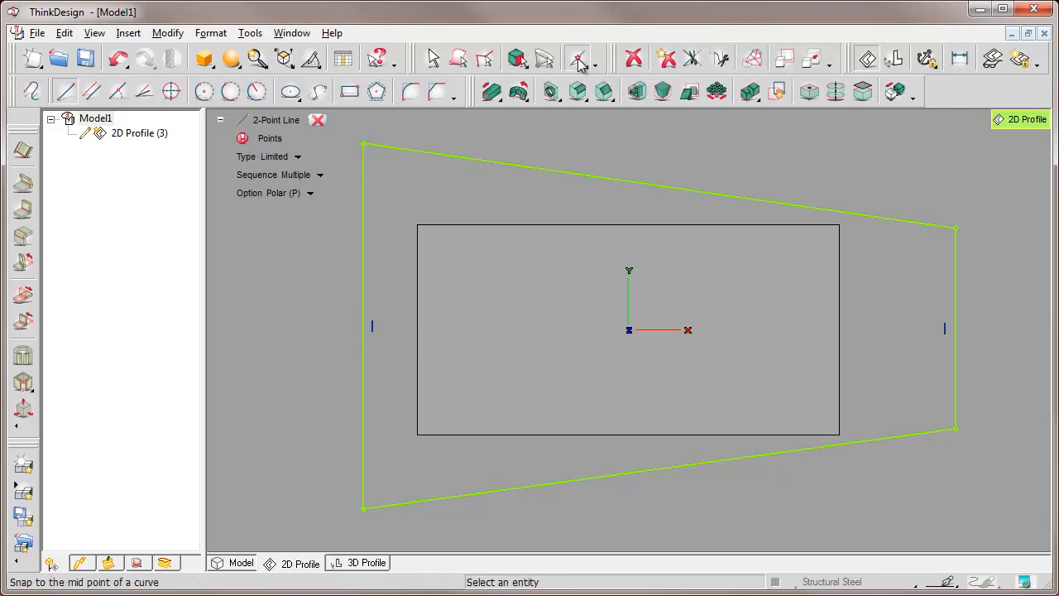
pyautogui.click(956, 329)
pyautogui.click(317, 120)
# - Convert the line between the two midpoints into a reference line
pyautogui.rightClick(443, 378)
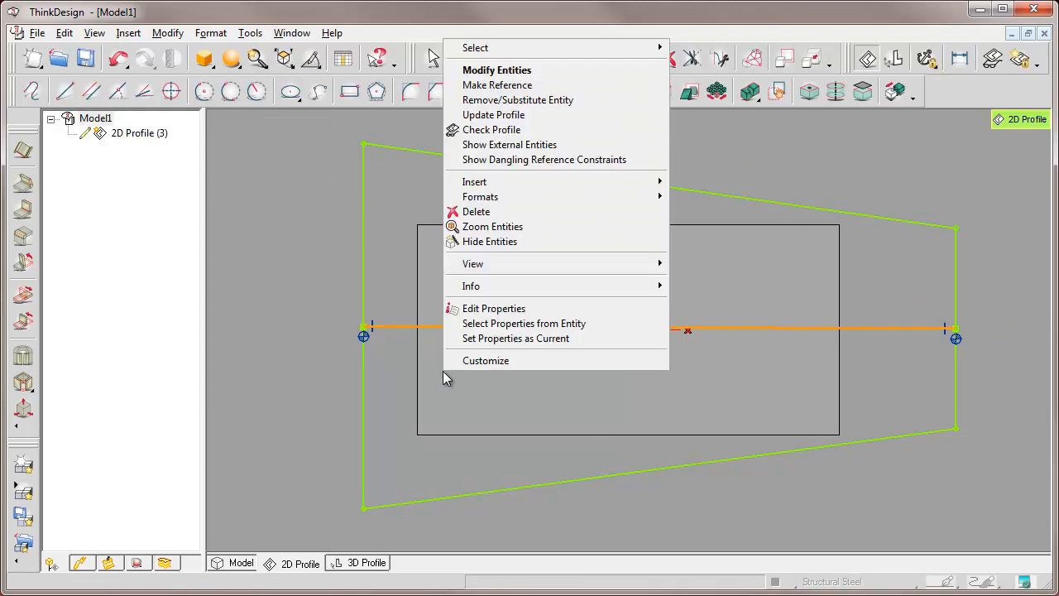
pyautogui.click(468, 85)
pyautogui.click(493, 88)
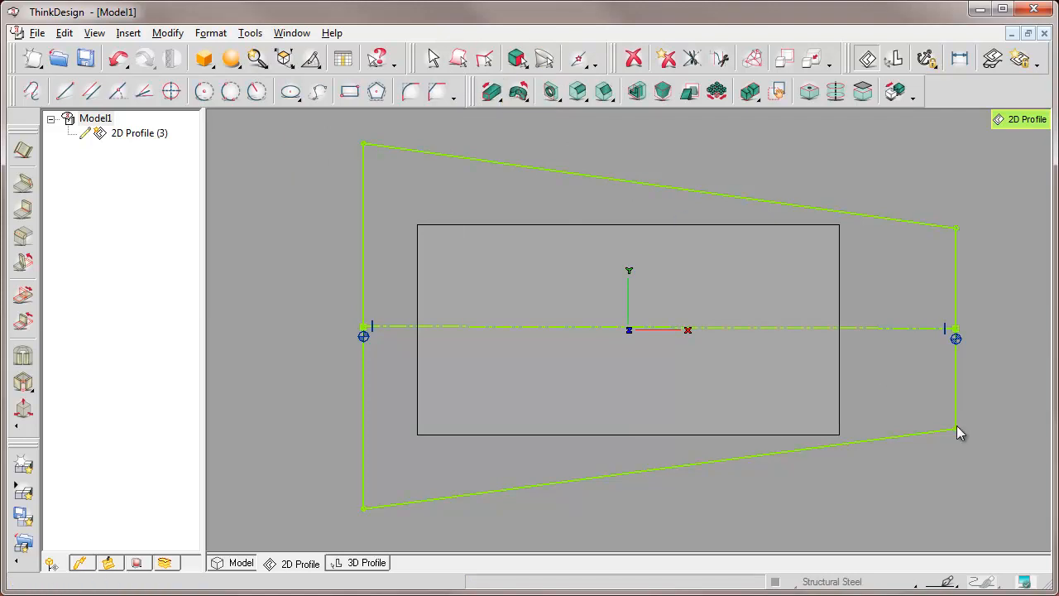
# - Move the profile's lower right corner inward and down, and apply a horizontal orientation constraint to the reference line
pyautogui.moveTo(958, 427); pyautogui.dragTo(895, 482)
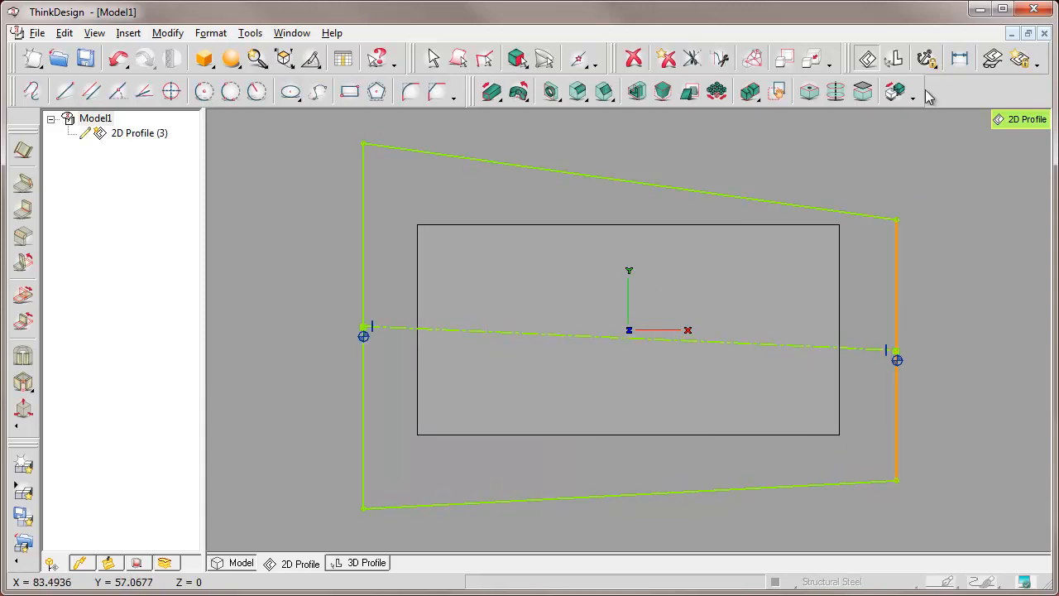
pyautogui.click(926, 59)
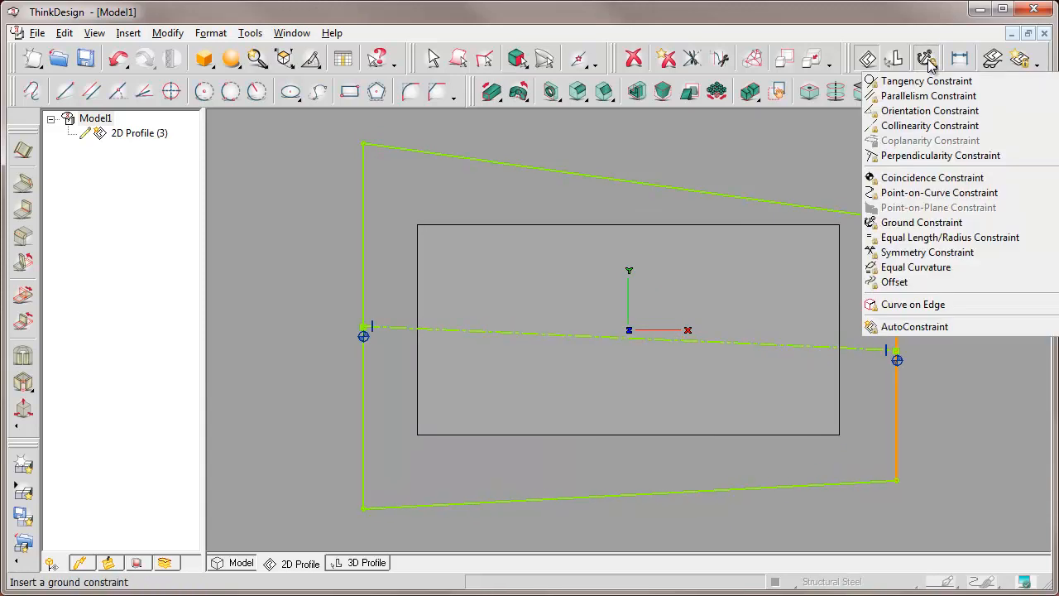
pyautogui.click(919, 110)
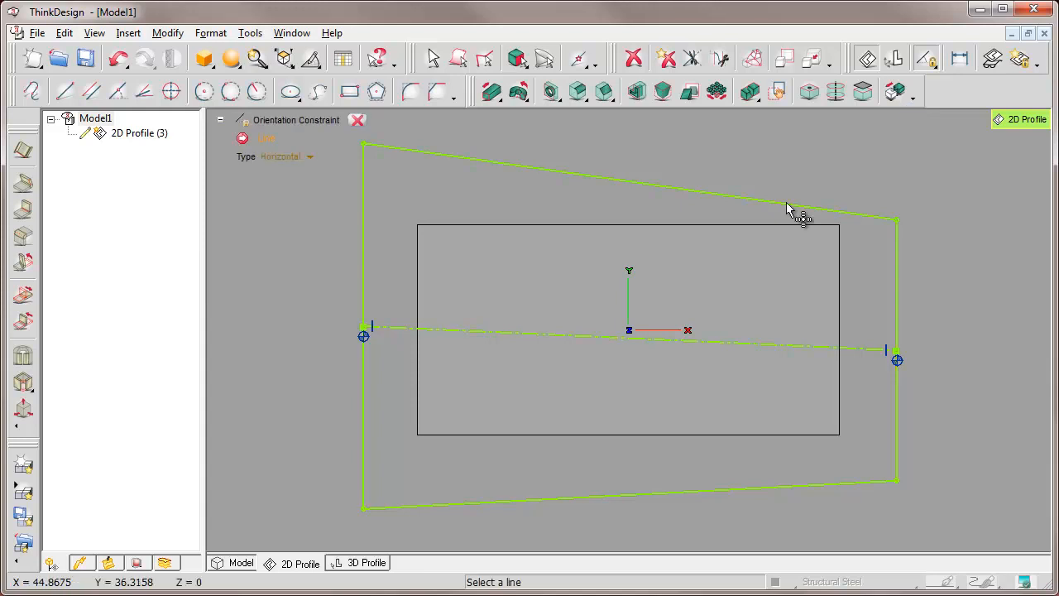
pyautogui.click(608, 338)
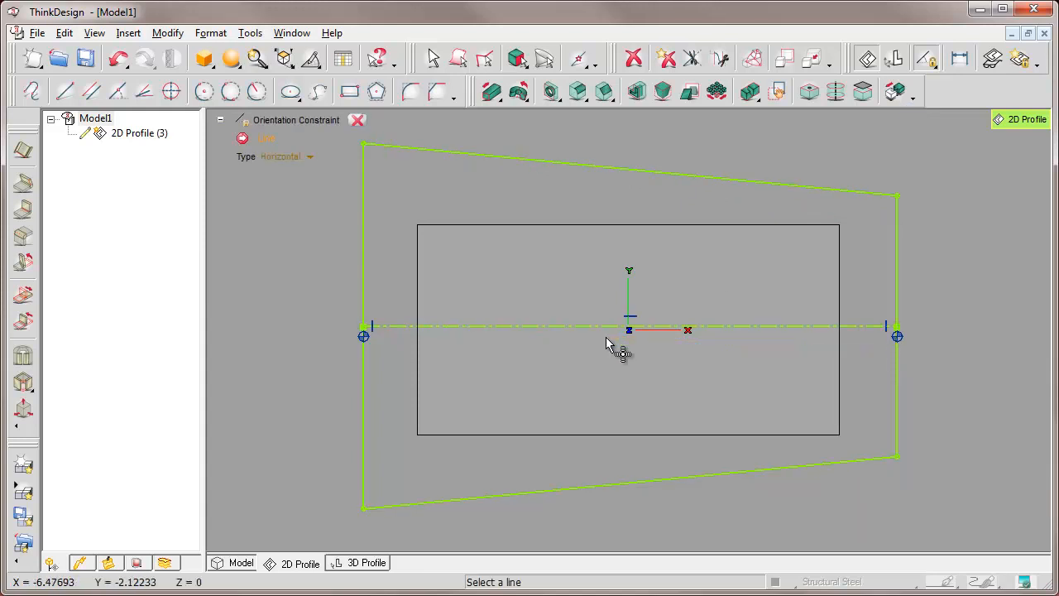
pyautogui.click(357, 120)
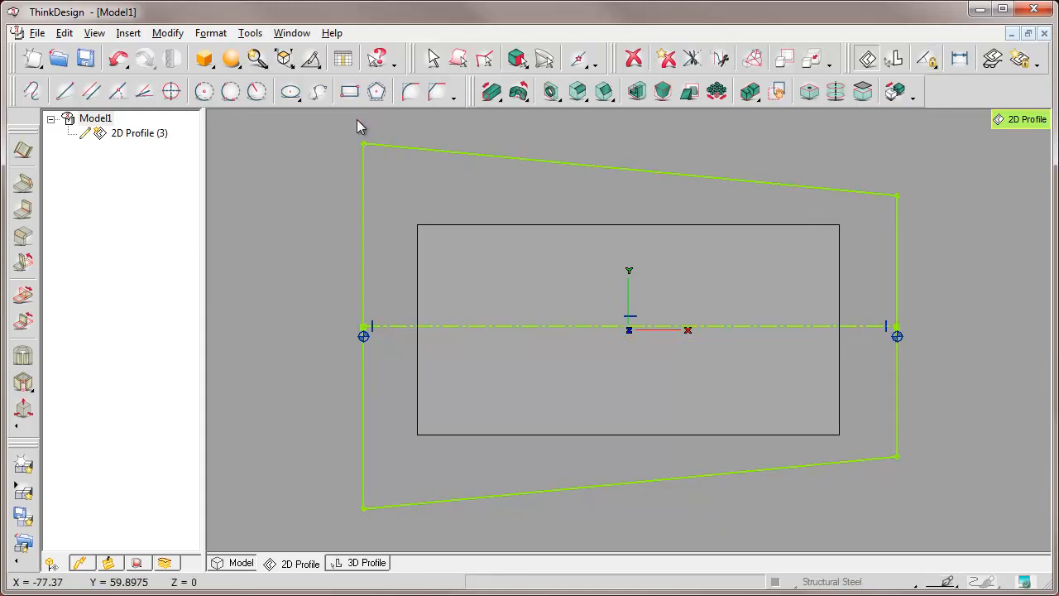
# - Apply a coincidence constraint between the reference line's midpoint and the work plane origin
pyautogui.click(930, 63)
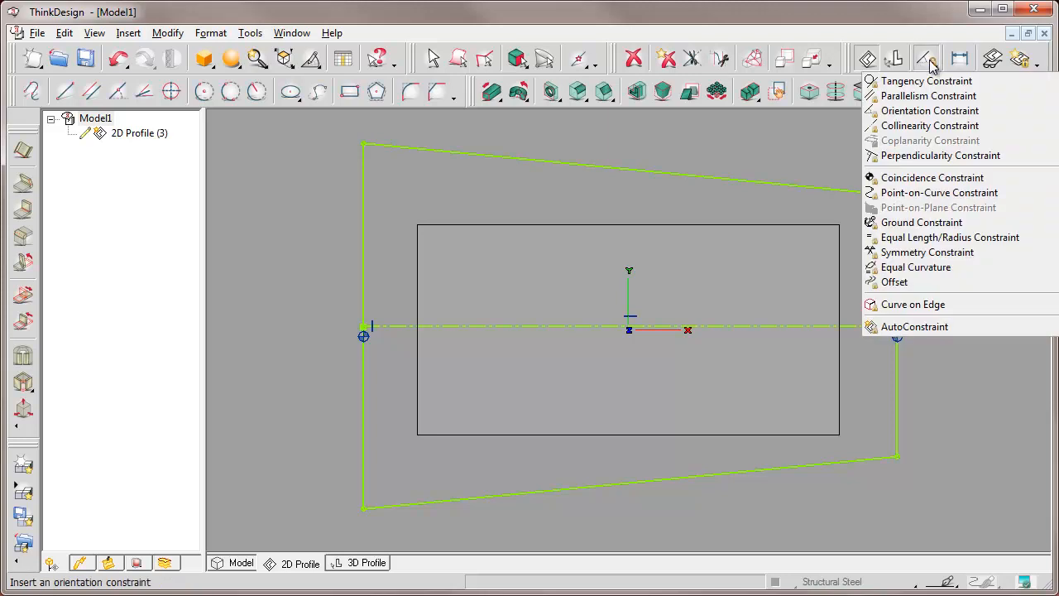
pyautogui.click(910, 178)
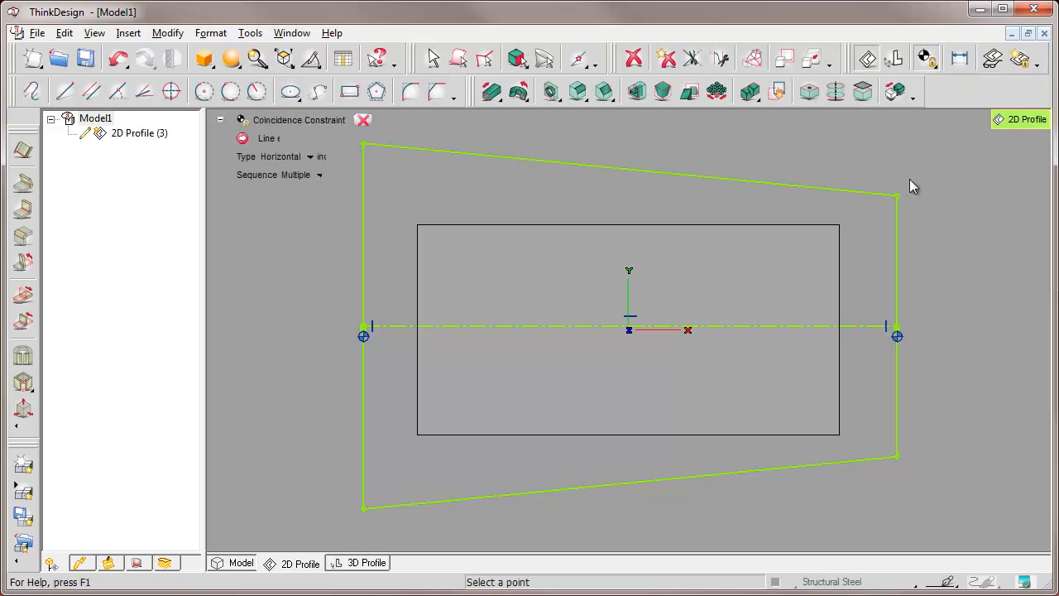
pyautogui.click(629, 329)
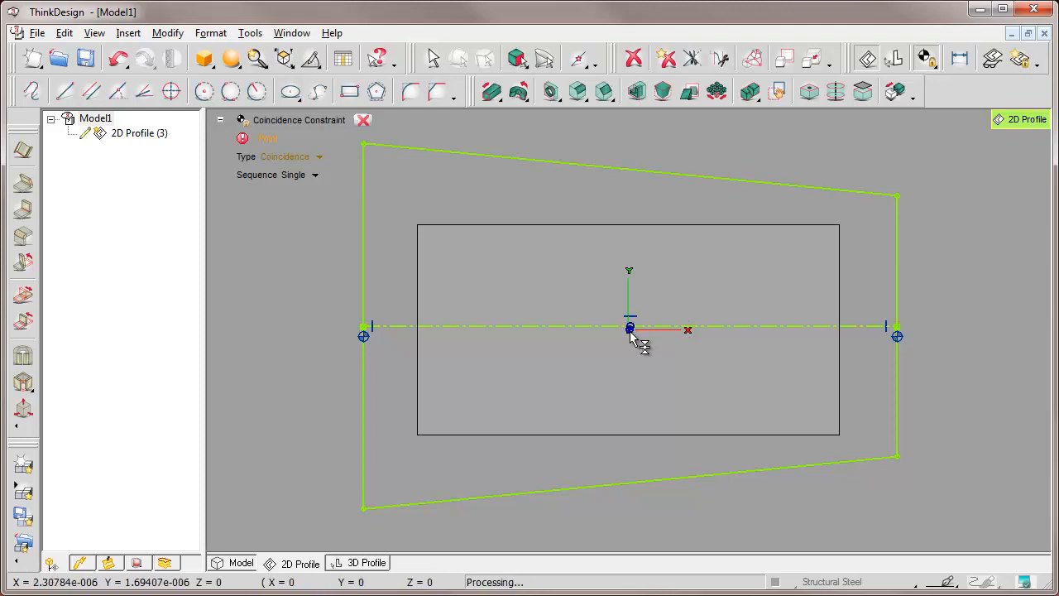
pyautogui.click(362, 120)
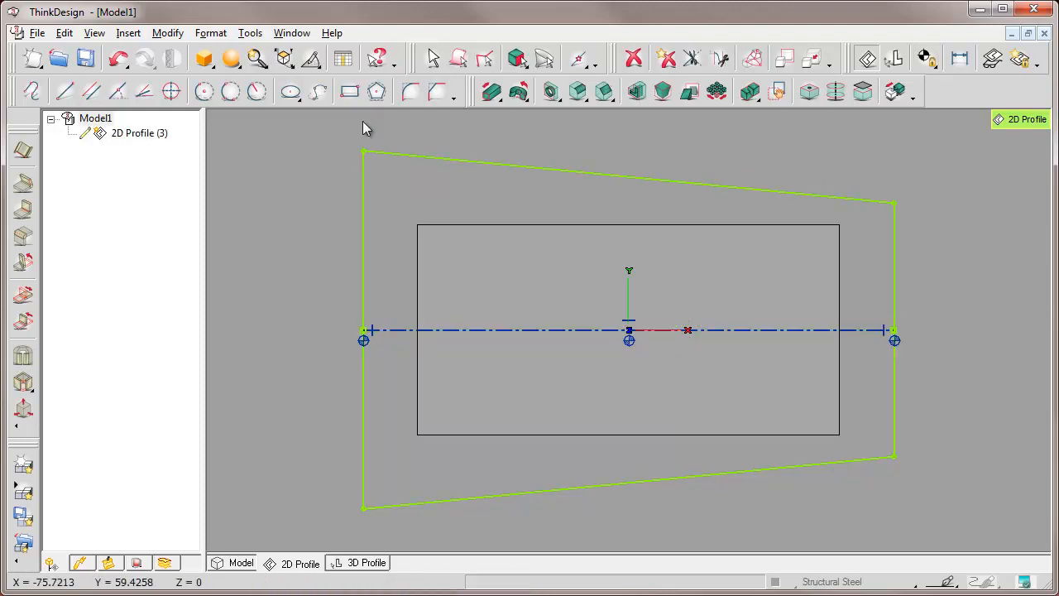
# - Add a smart dimension of 190 mm to the horizontal reference line, placed below the profile
pyautogui.click(960, 58)
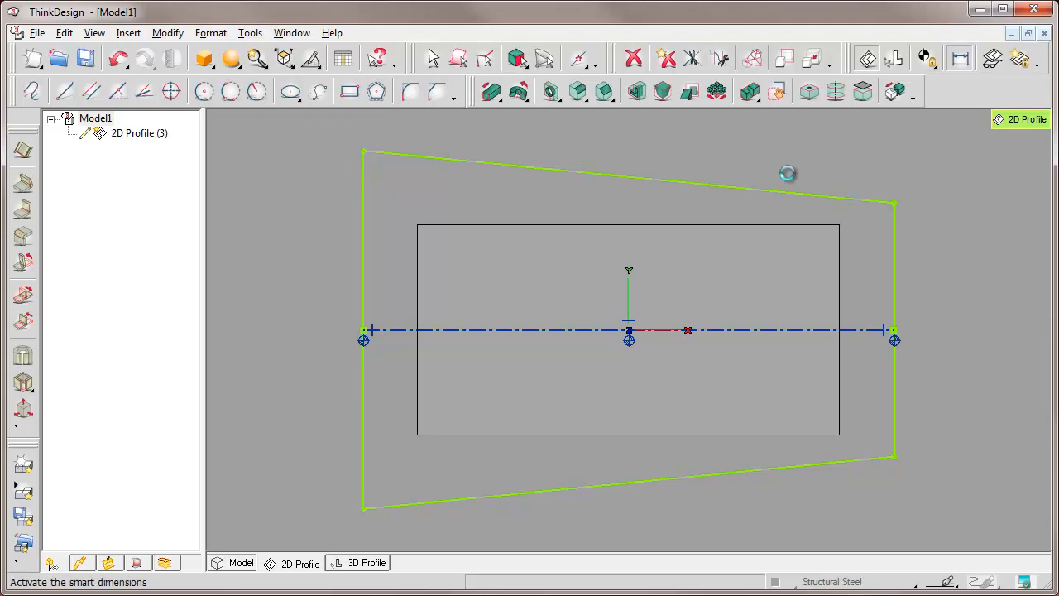
pyautogui.click(558, 329)
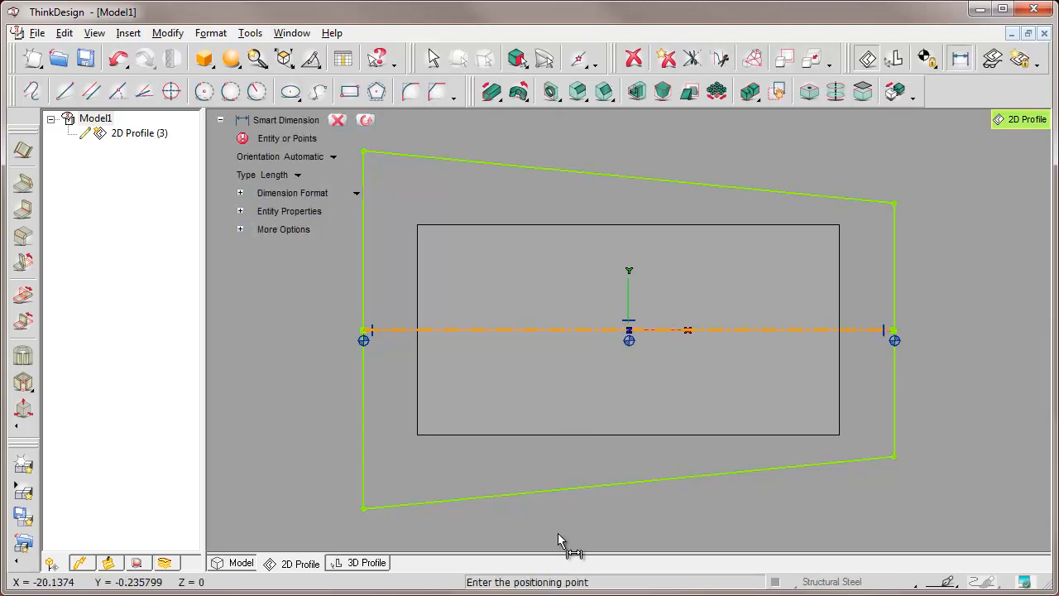
pyautogui.write('190')
pyautogui.click(558, 536)
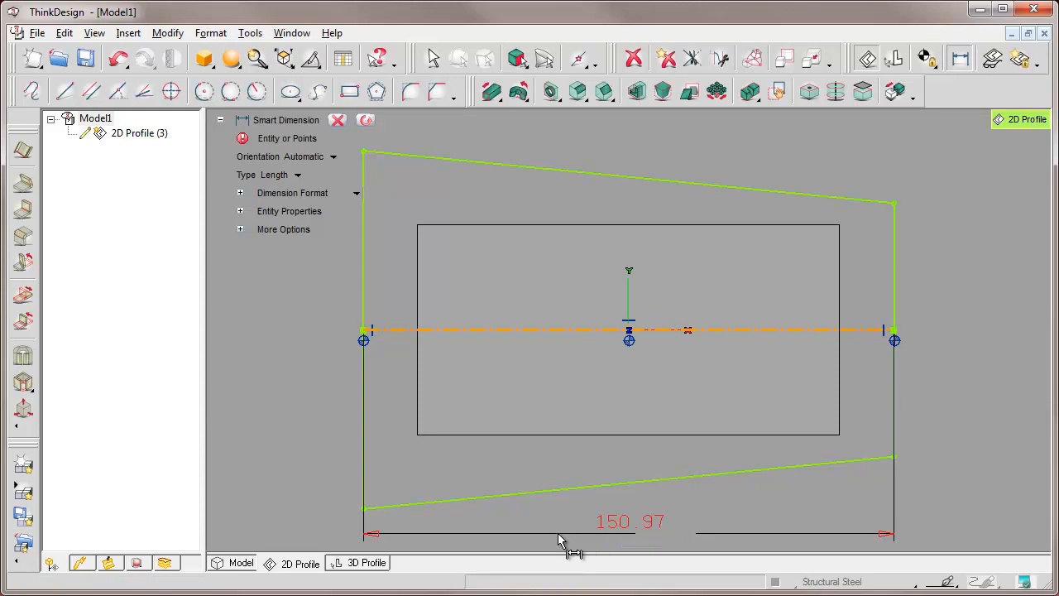
# - Dimension the length of the left vertical side and the angle between the two slanted sides, placing both to the left of the profile
pyautogui.click(295, 370)
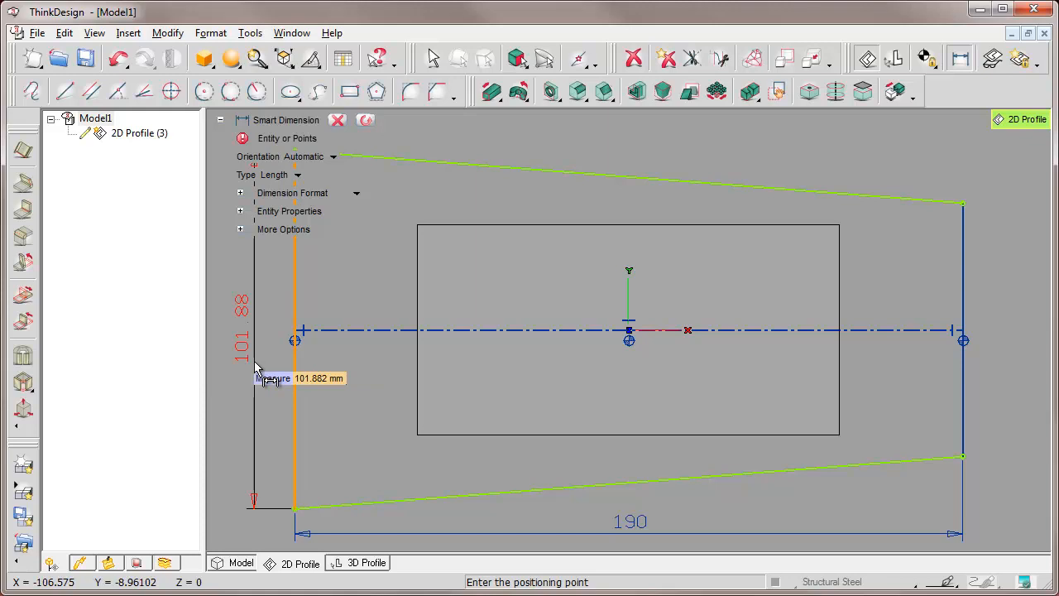
pyautogui.click(255, 365)
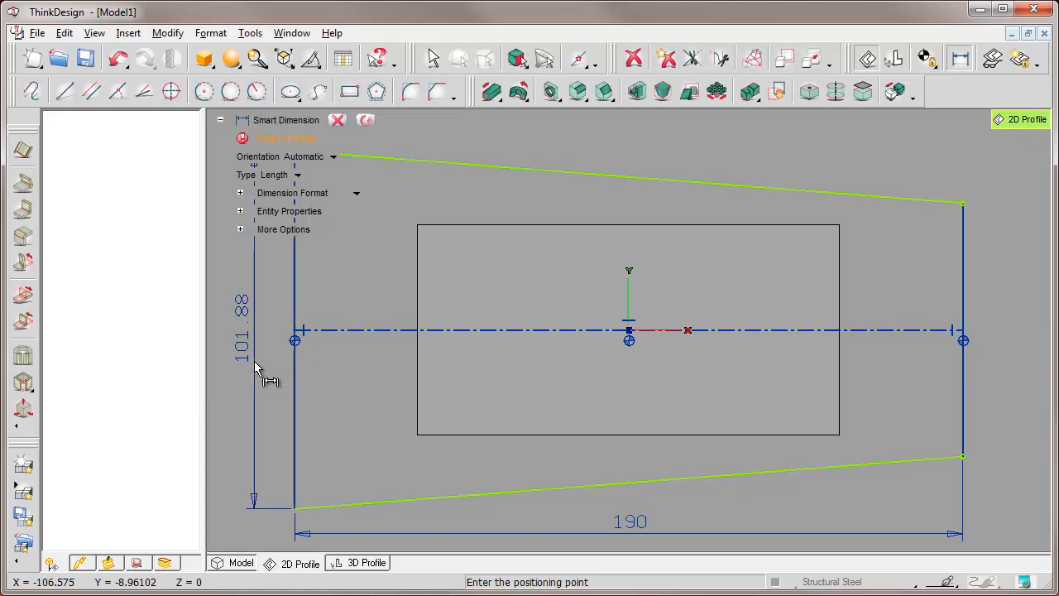
pyautogui.click(438, 497)
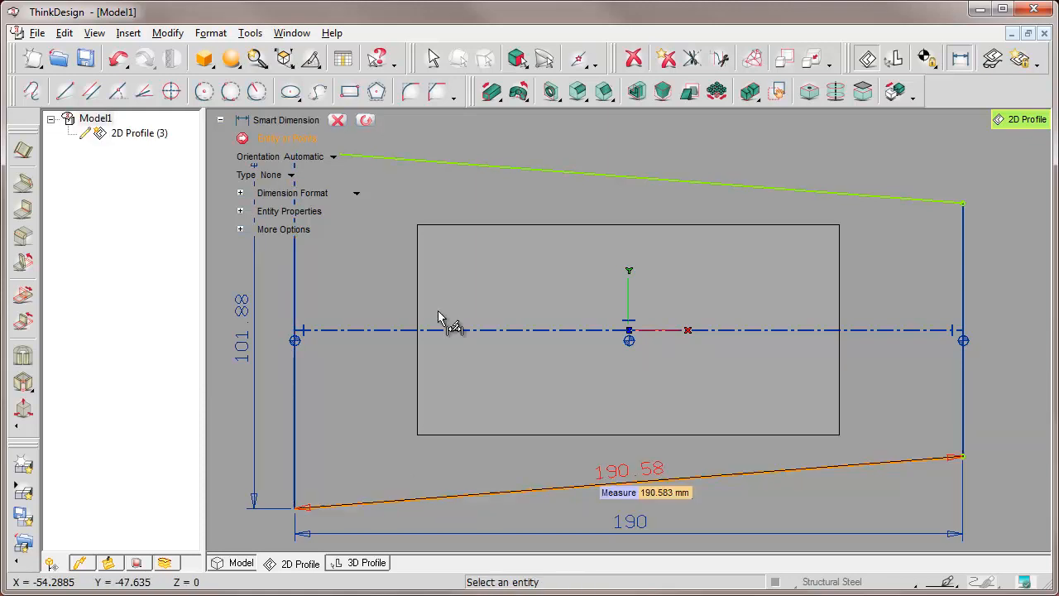
pyautogui.click(437, 165)
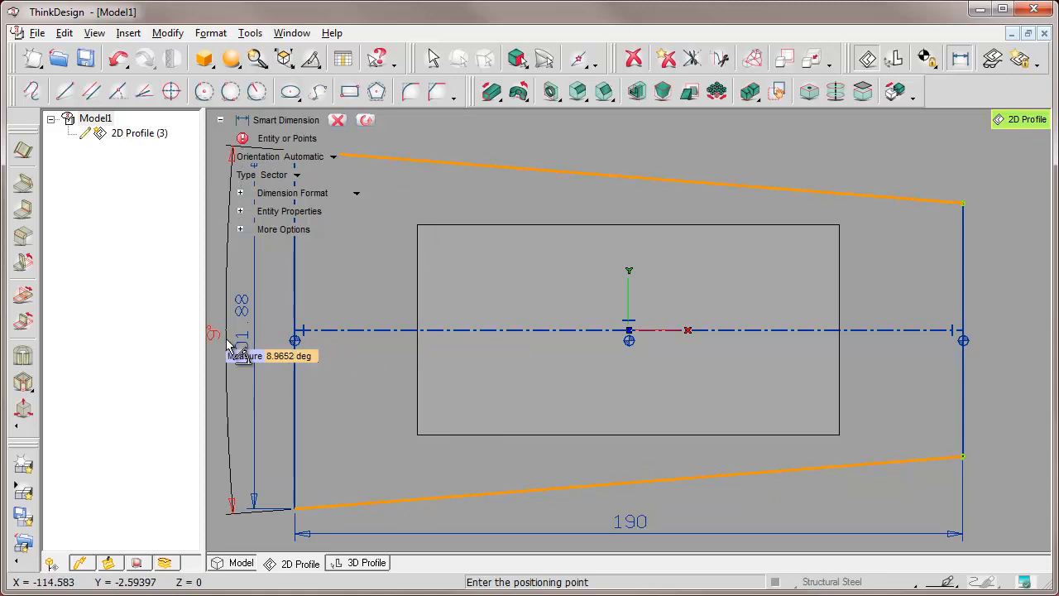
pyautogui.click(228, 344)
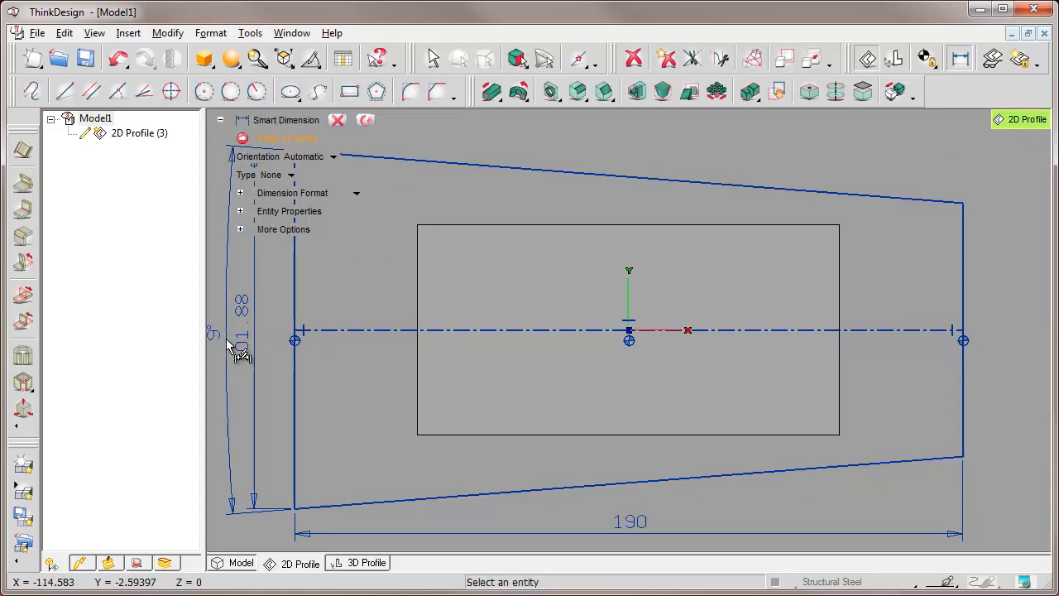
pyautogui.click(338, 121)
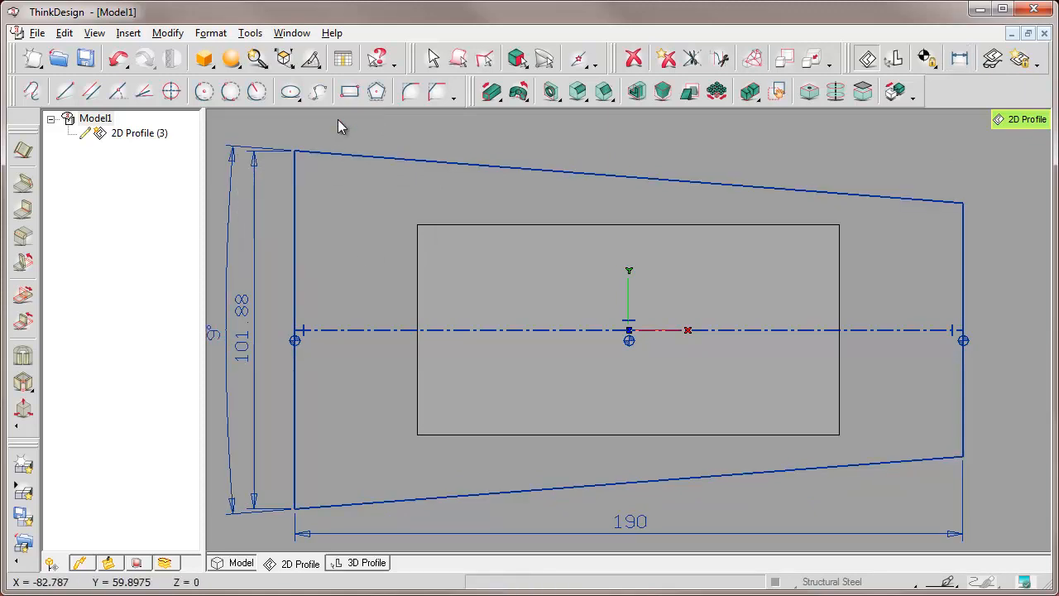
# - Set the length dimension of the profile's left vertical side to 120 mm
pyautogui.rightClick(256, 506)
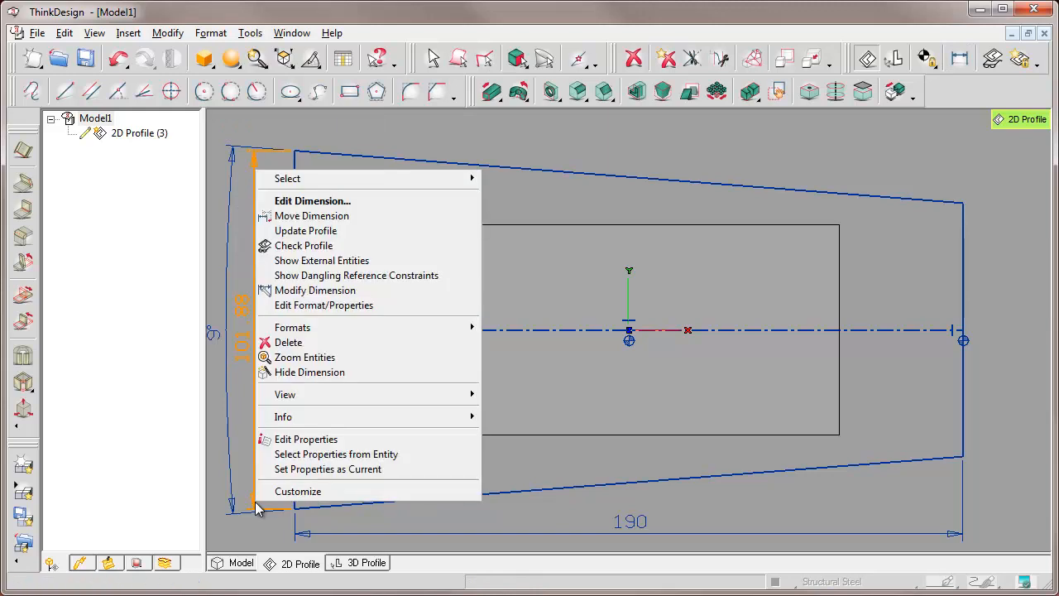
pyautogui.click(302, 201)
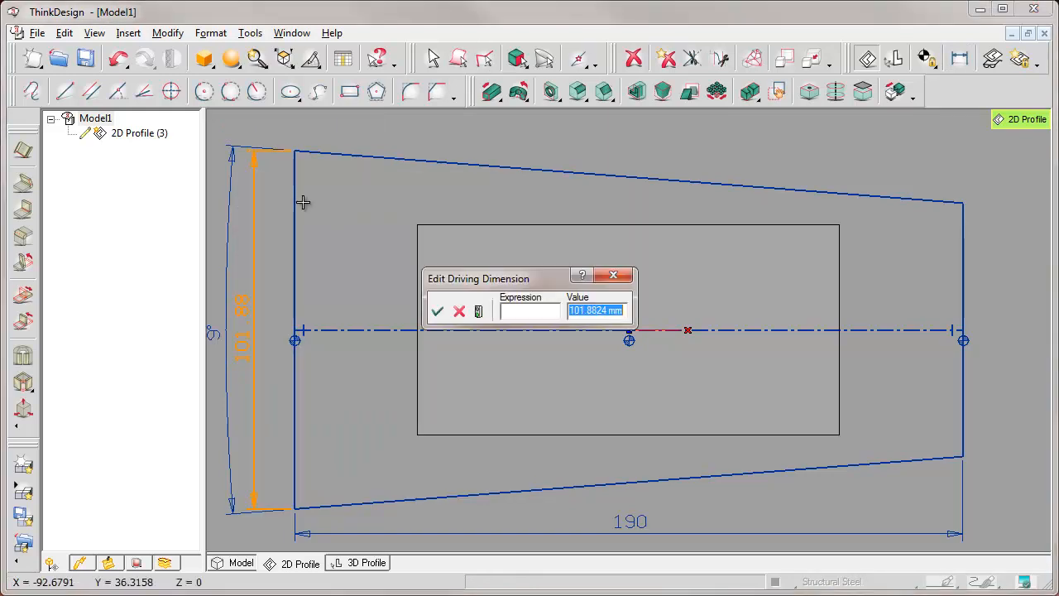
pyautogui.click(624, 312)
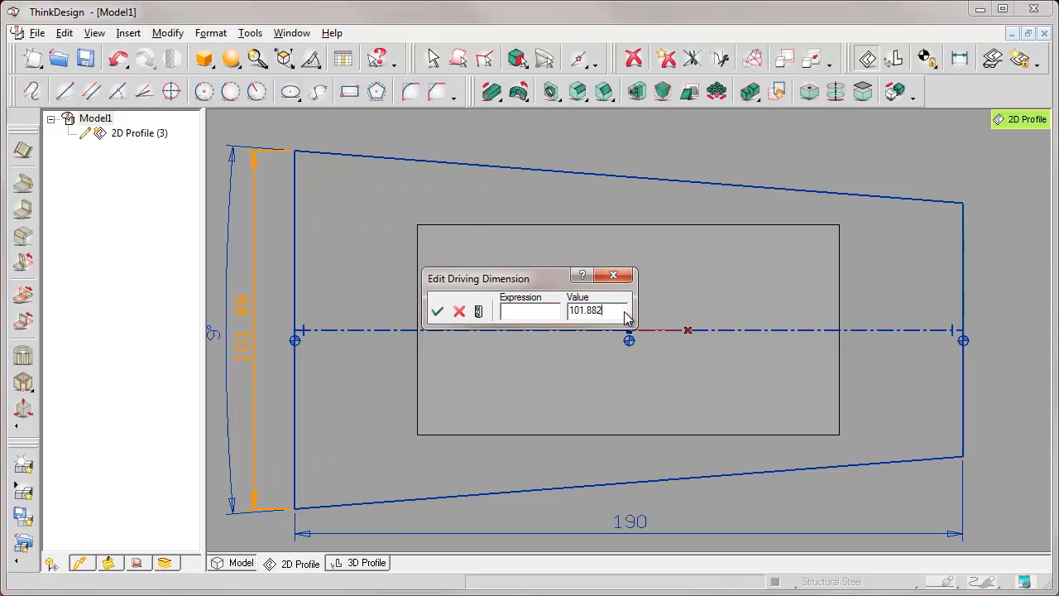
pyautogui.write('120')
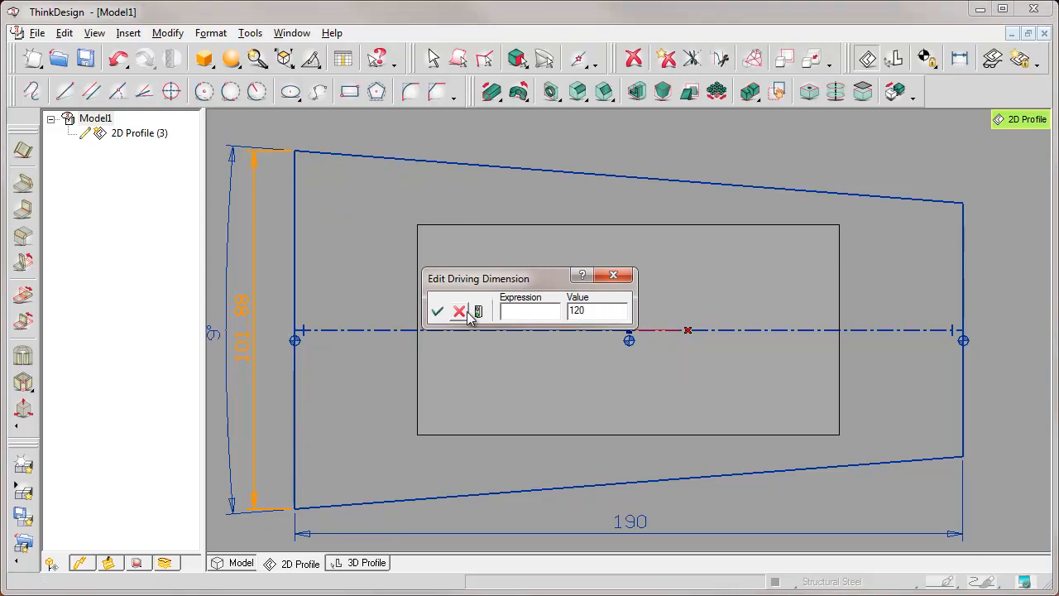
pyautogui.click(437, 312)
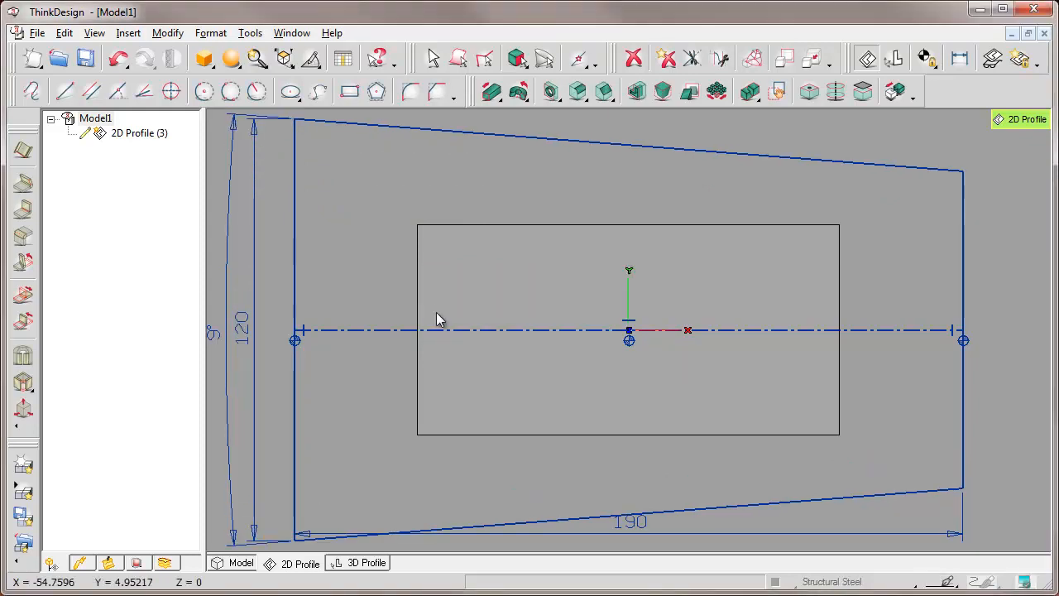
# - Set the angle dimension between the profile's two slanted sides to 5 degrees
pyautogui.rightClick(236, 542)
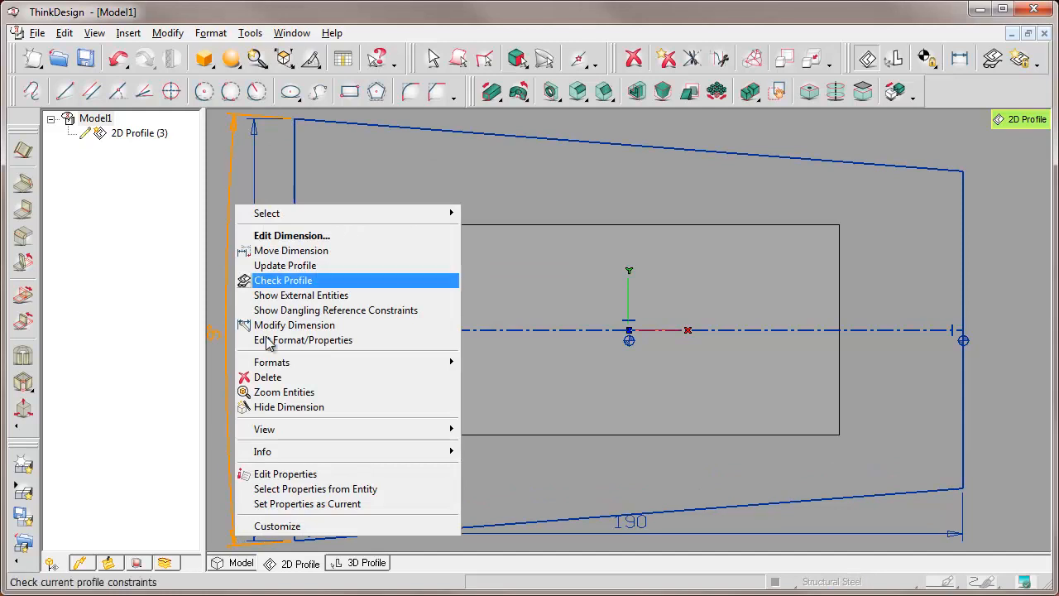
pyautogui.click(282, 236)
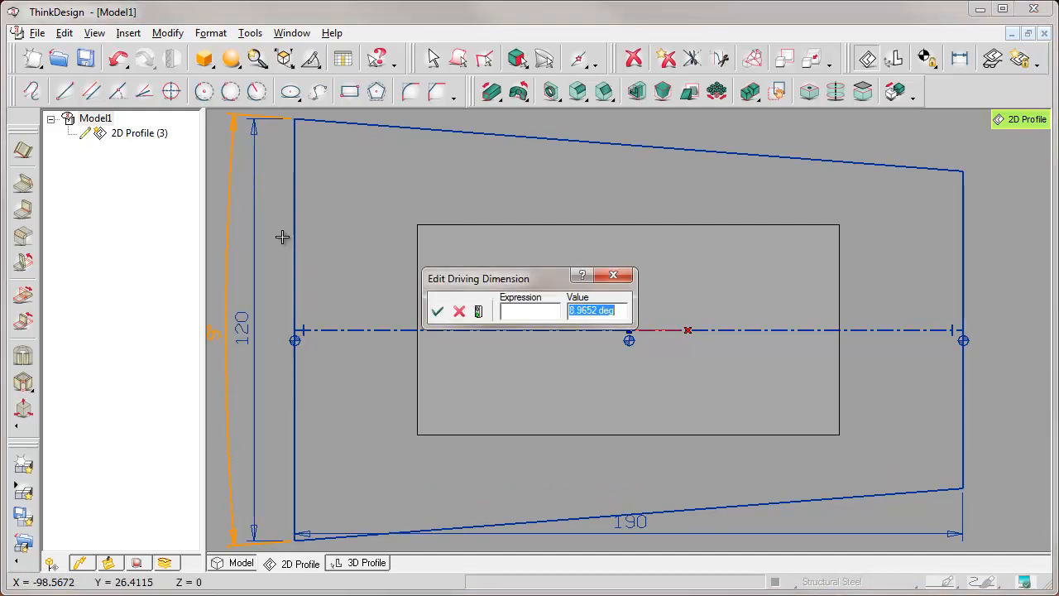
pyautogui.click(621, 314)
pyautogui.press('BackSpace')
pyautogui.press('BackSpace')
pyautogui.press('BackSpace')
pyautogui.write('5')
pyautogui.click(479, 312)
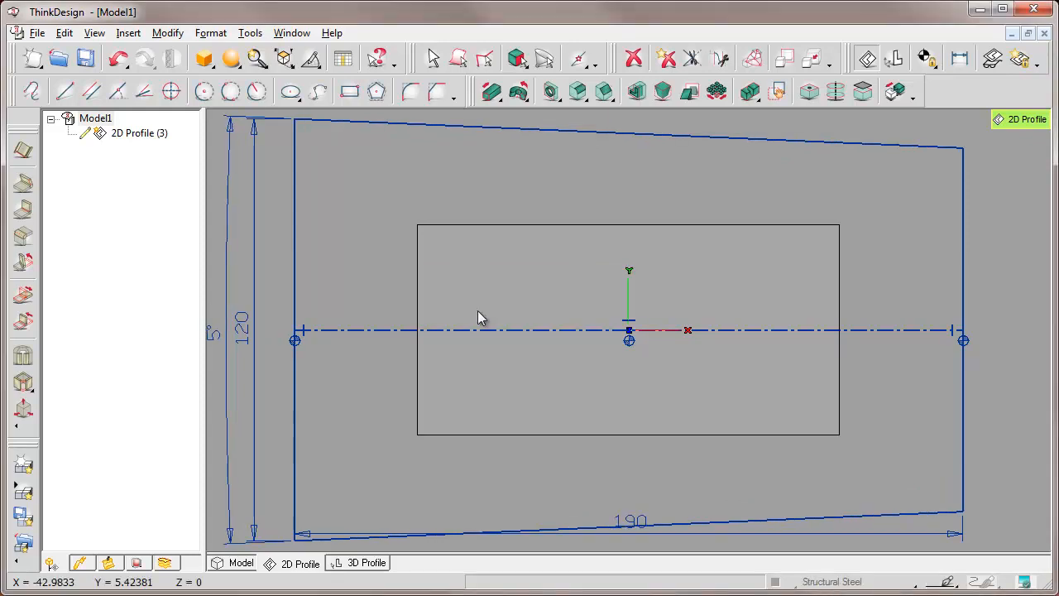
# - Leave profile editing and extrude the trapezoidal profile into a linear solid with a depth of 50 mm
pyautogui.click(239, 563)
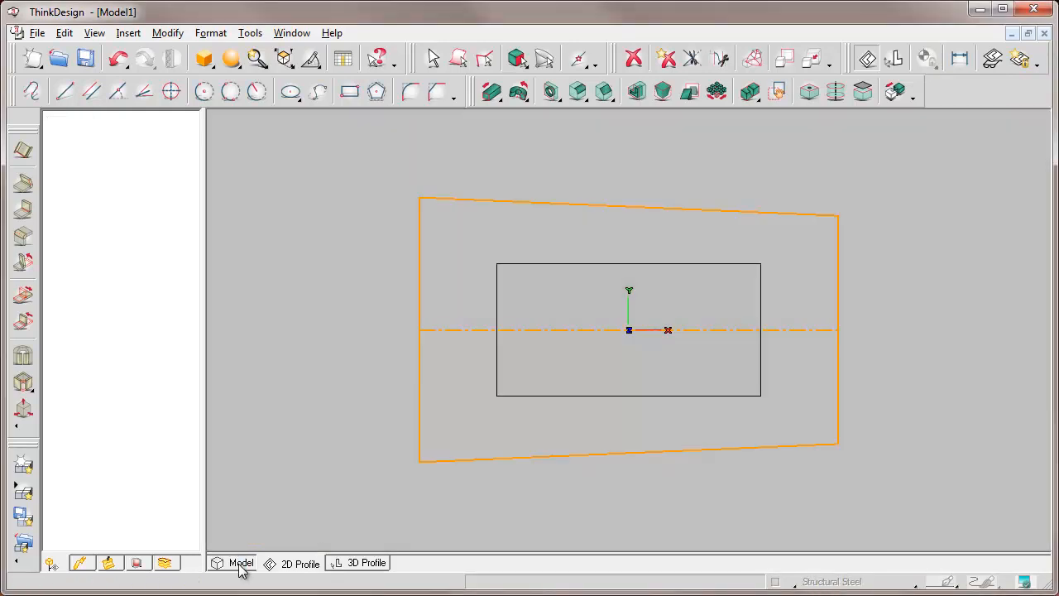
pyautogui.click(257, 59)
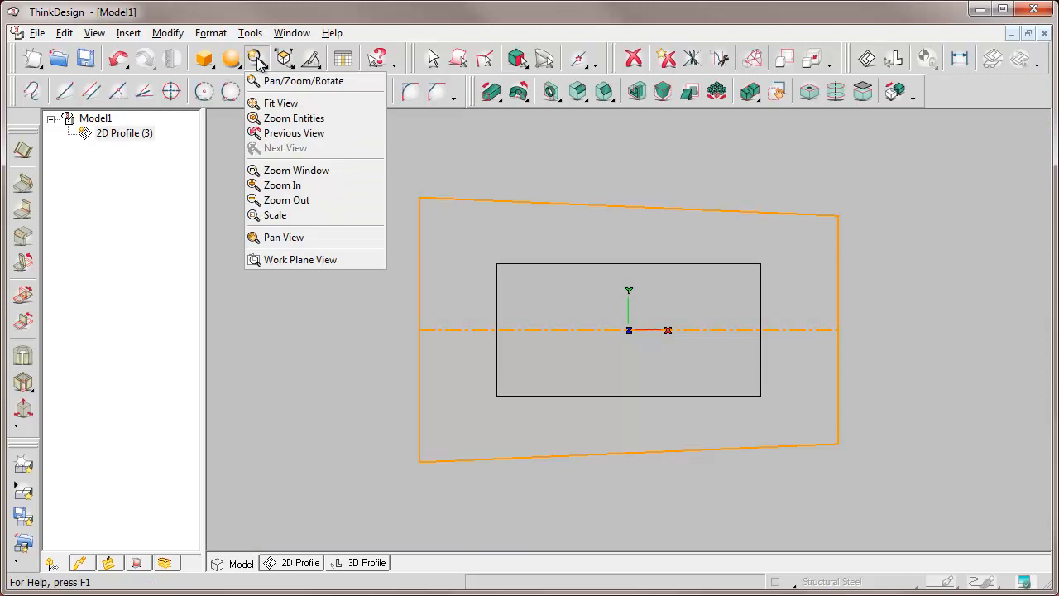
pyautogui.click(275, 104)
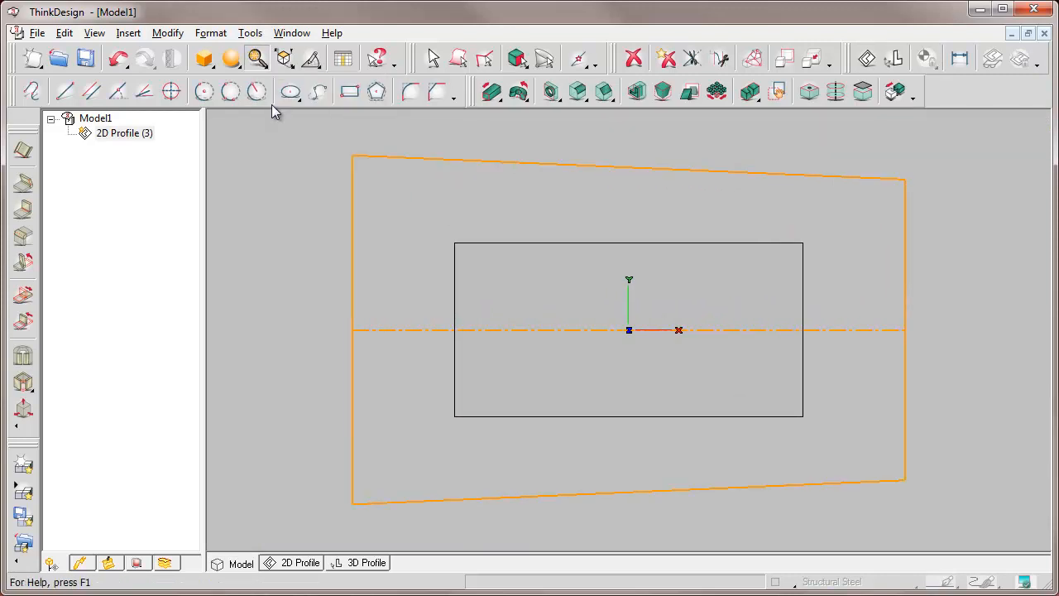
pyautogui.click(491, 91)
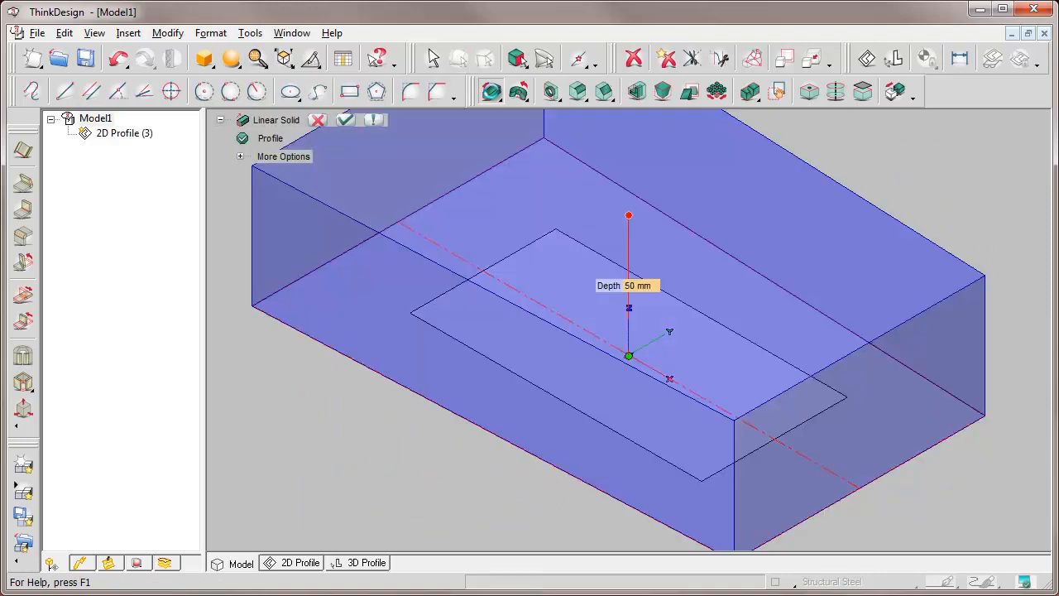
pyautogui.click(345, 120)
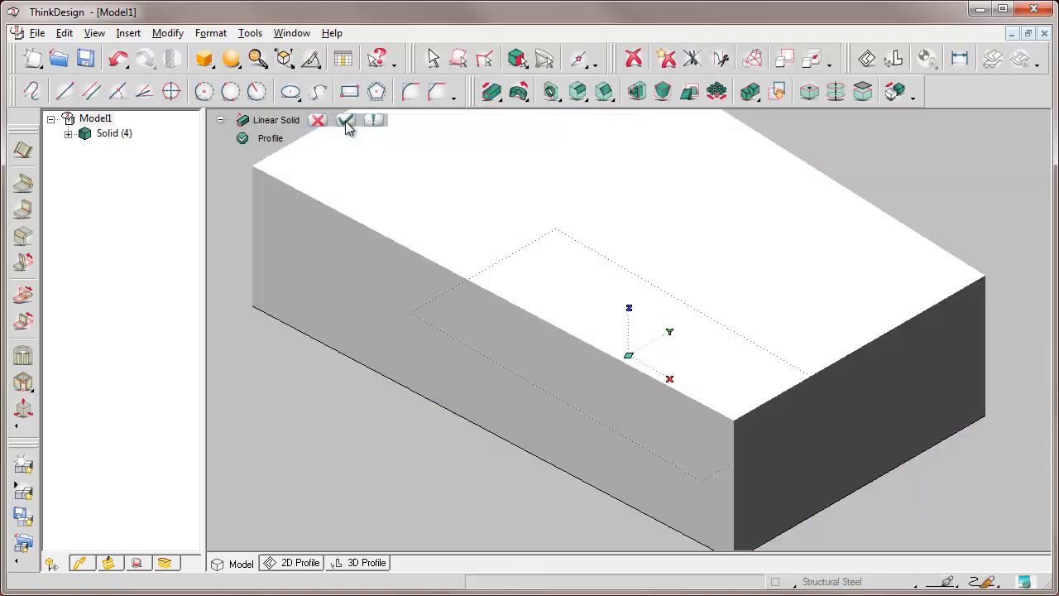
# - Save the model as Solid2 in the e-learning folder
pyautogui.click(37, 34)
pyautogui.click(65, 150)
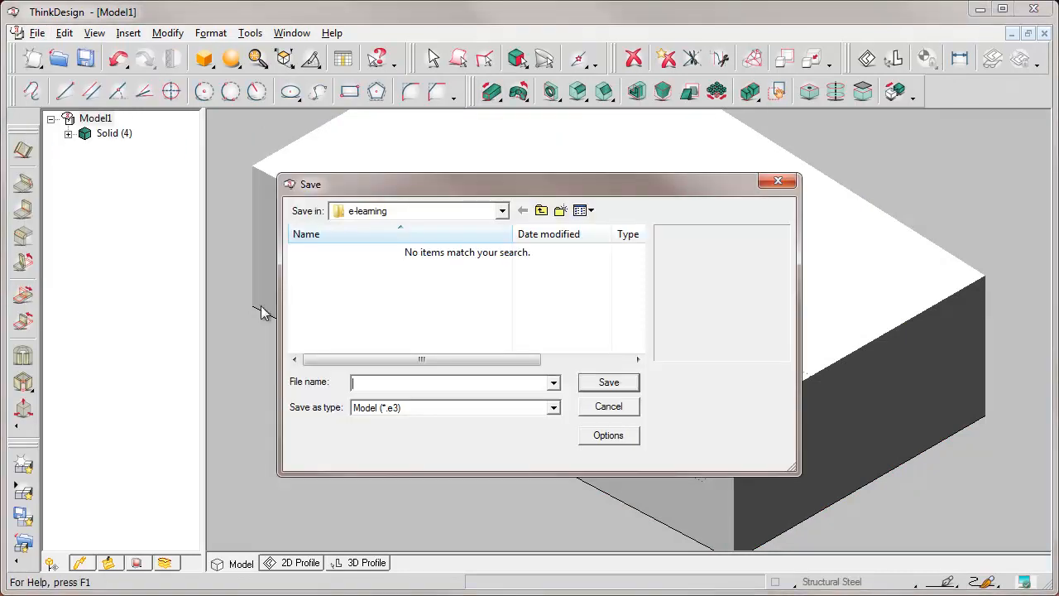
pyautogui.write('Solid2')
pyautogui.click(608, 384)
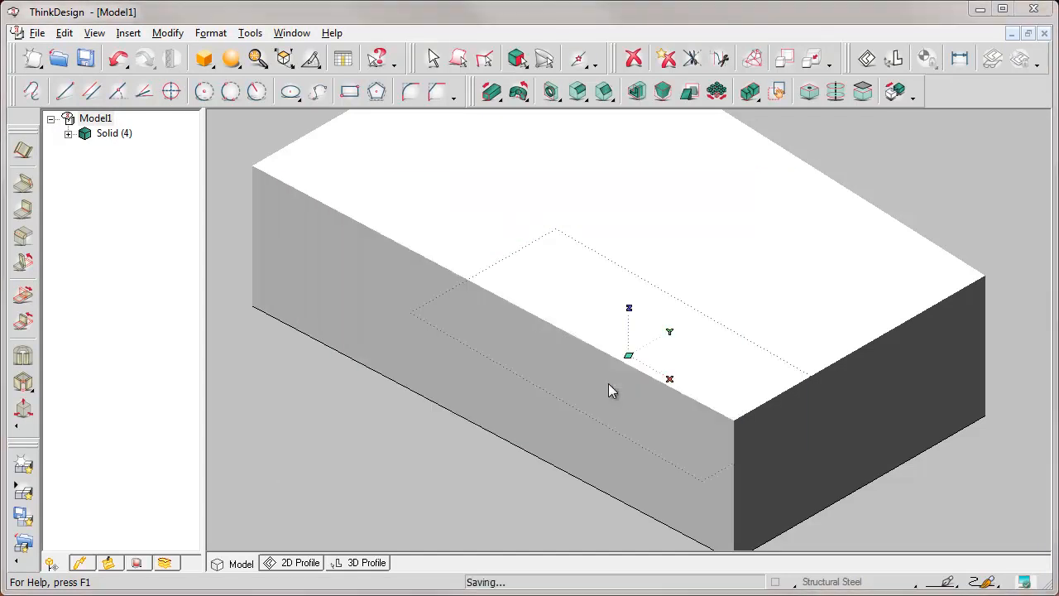
# - Set the rendering mode to High Quality + Materials and the display style to Shaded View + Boundaries
pyautogui.click(257, 63)
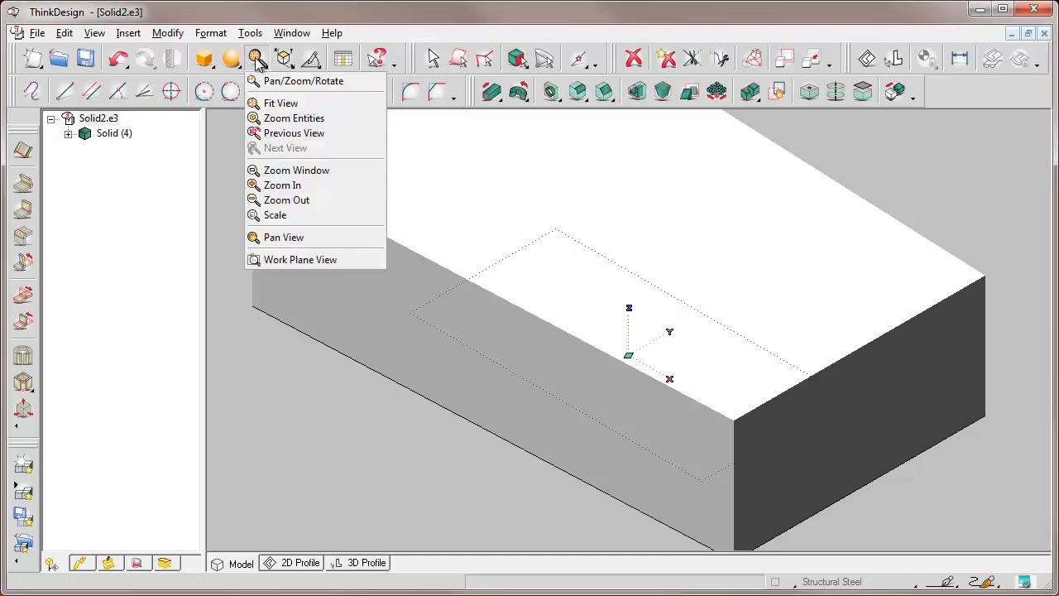
pyautogui.click(275, 105)
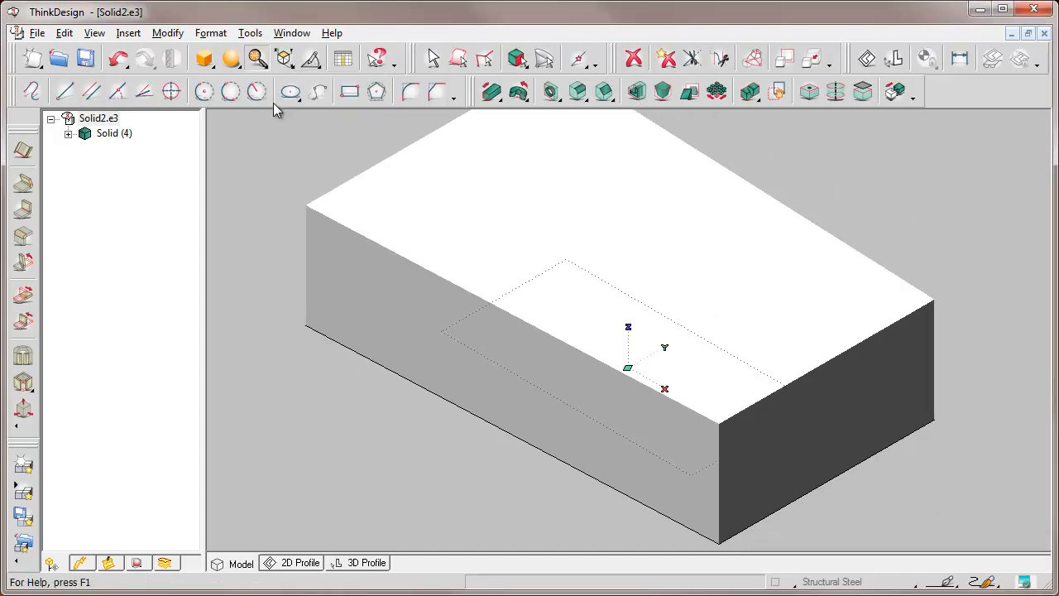
pyautogui.click(232, 61)
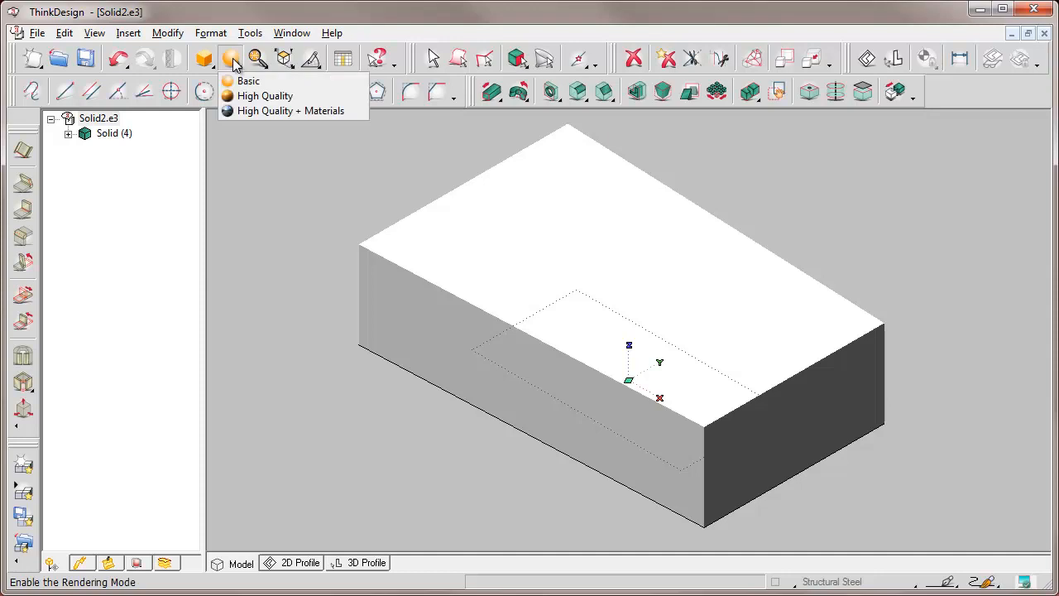
pyautogui.click(276, 110)
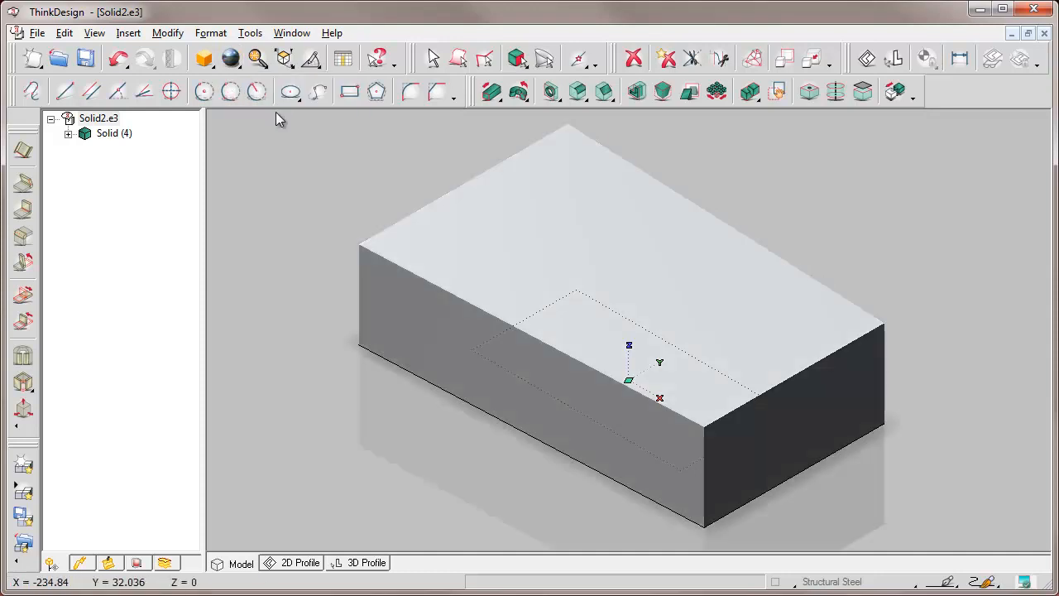
pyautogui.click(204, 59)
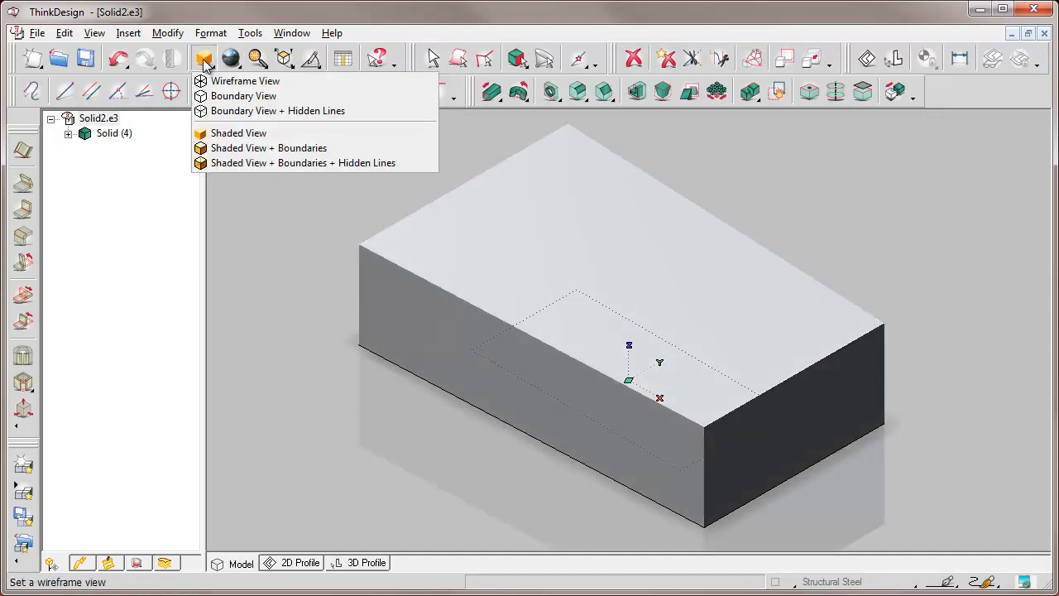
pyautogui.click(241, 151)
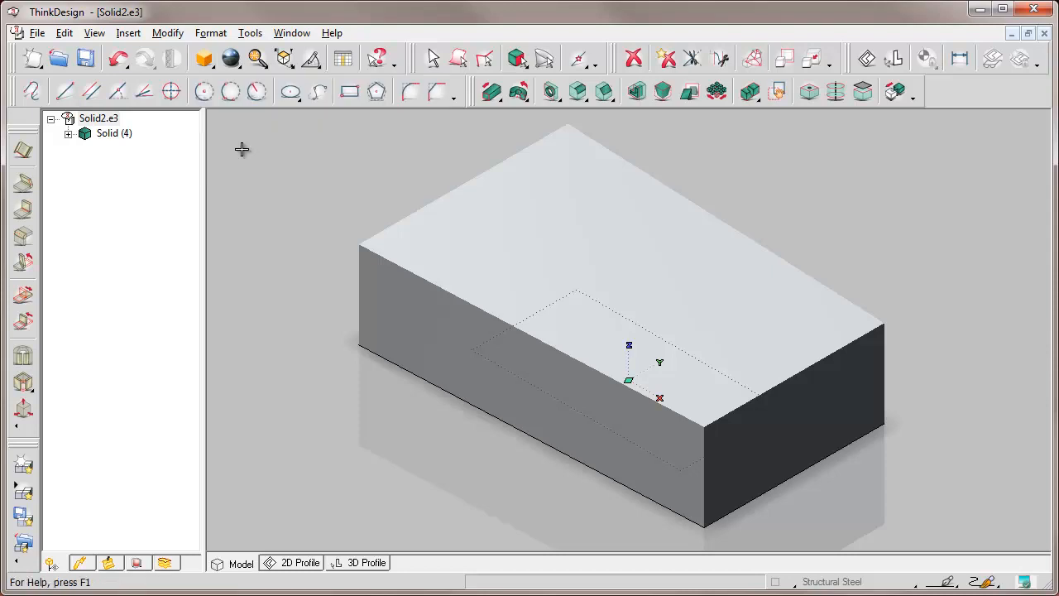
# - Apply a 50 mm constant-radius edge fillet to the two vertical edges at the solid's wider end
pyautogui.click(284, 59)
pyautogui.click(305, 252)
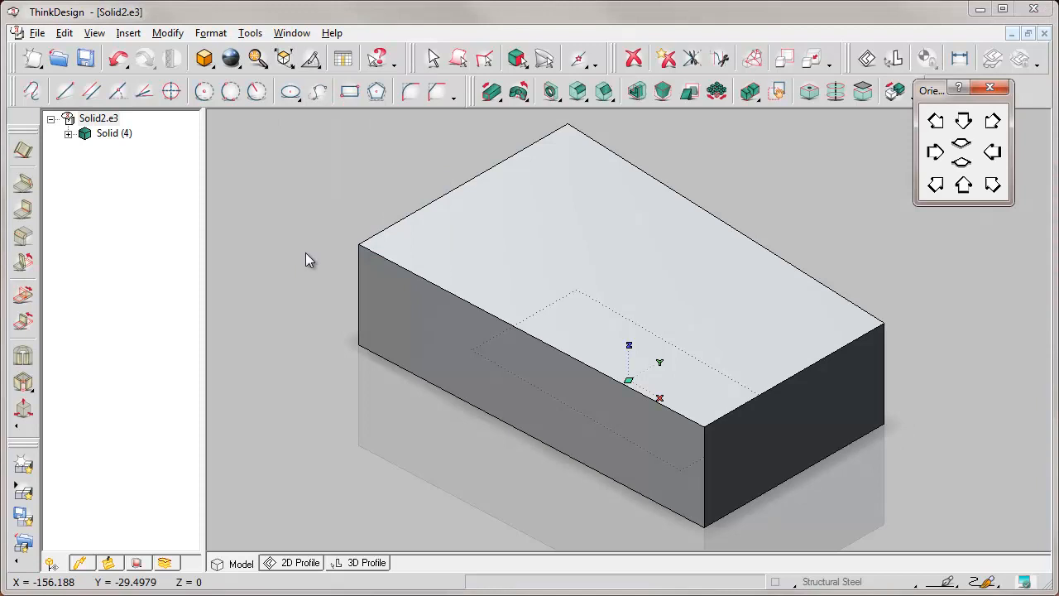
pyautogui.click(936, 185)
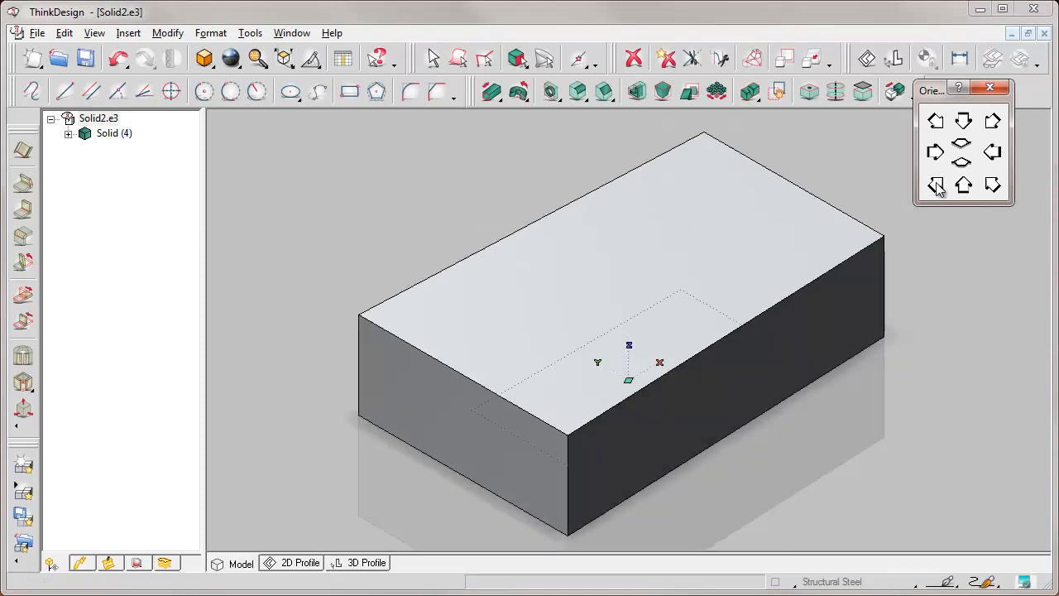
pyautogui.click(577, 92)
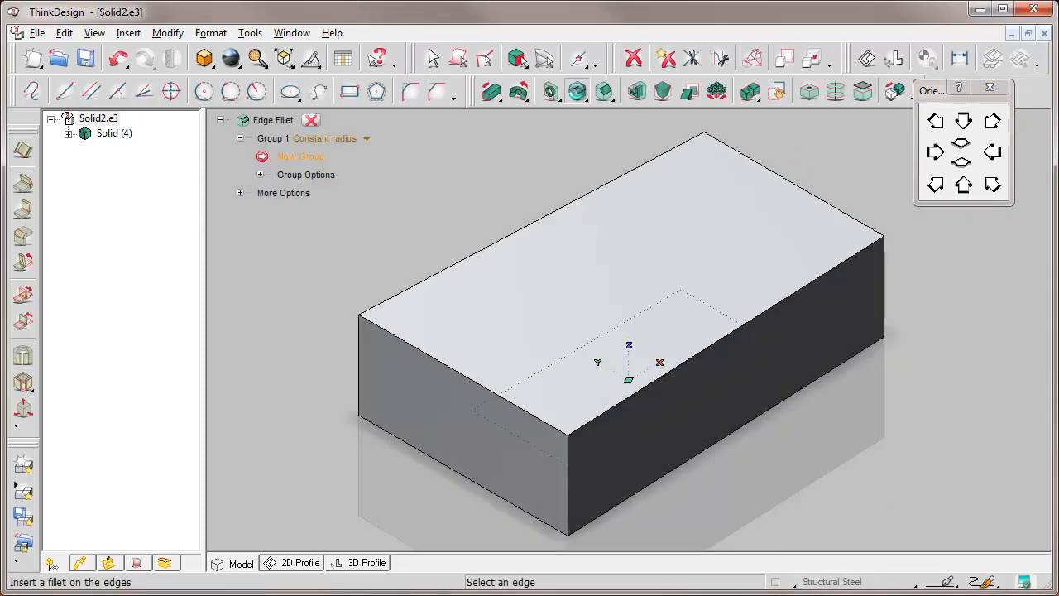
pyautogui.click(359, 374)
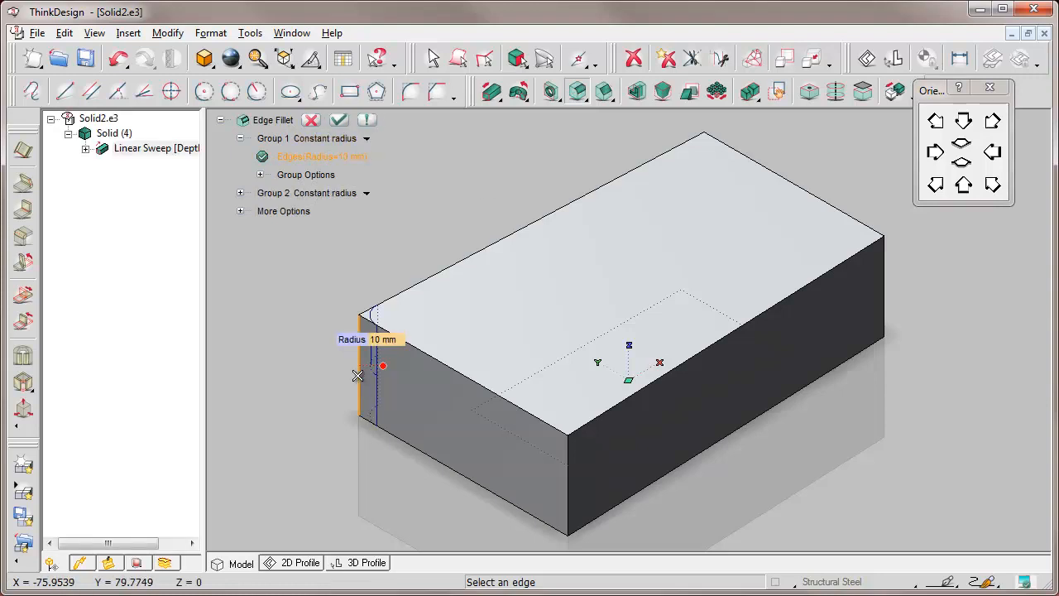
pyautogui.click(567, 485)
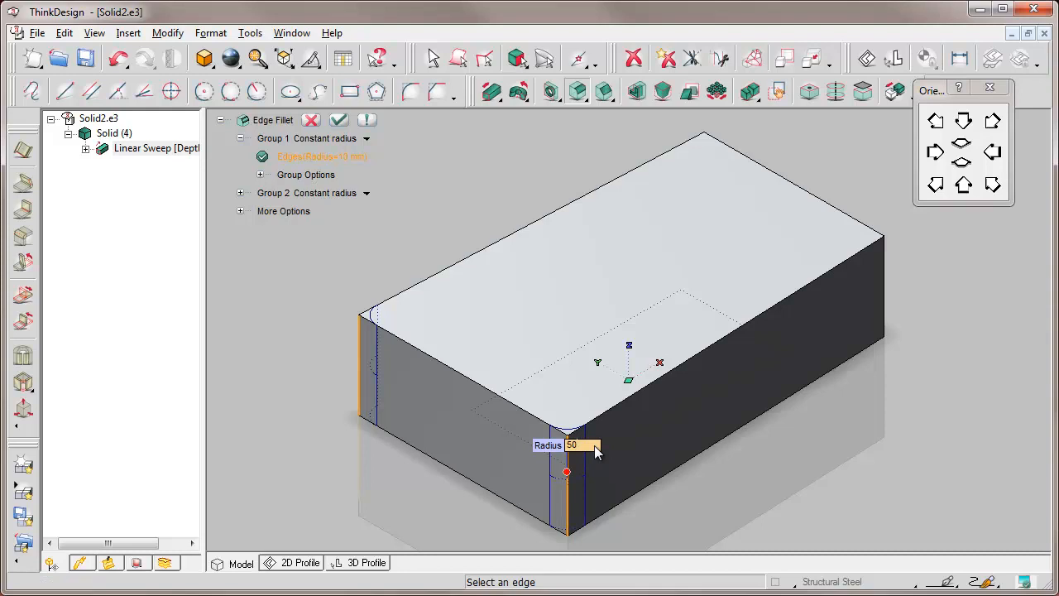
pyautogui.press('Return')
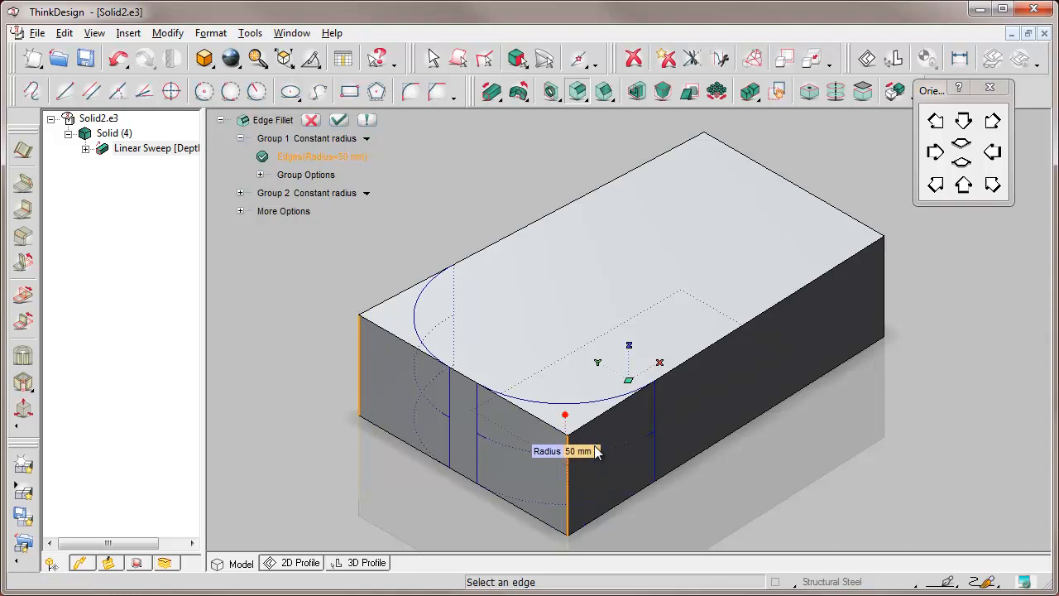
pyautogui.click(338, 120)
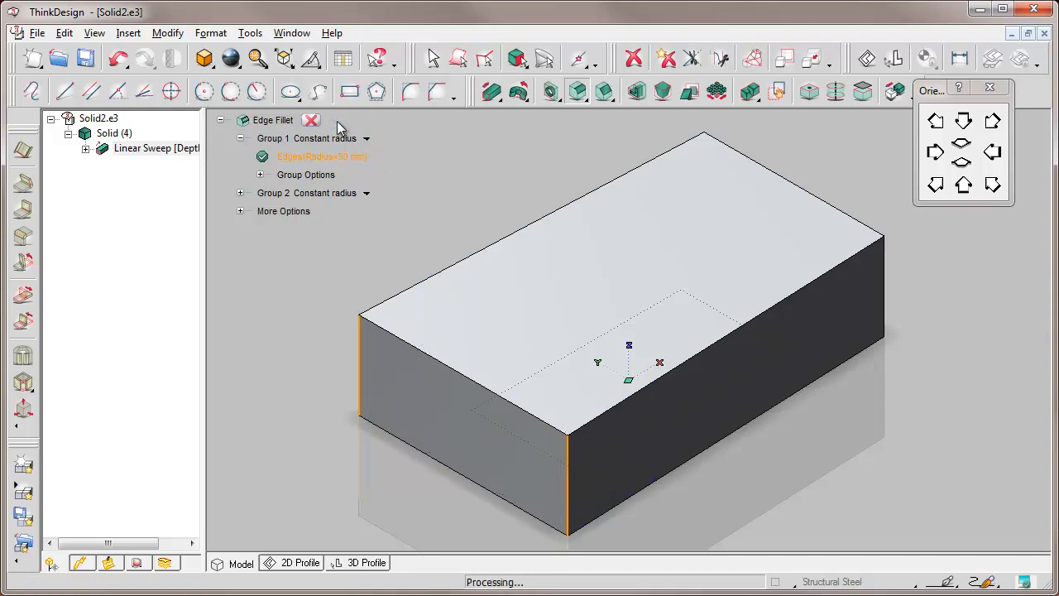
# - Apply a 55 mm radius Face-to-Face Fillet between the two long side faces to round the solid's narrower end
pyautogui.click(579, 93)
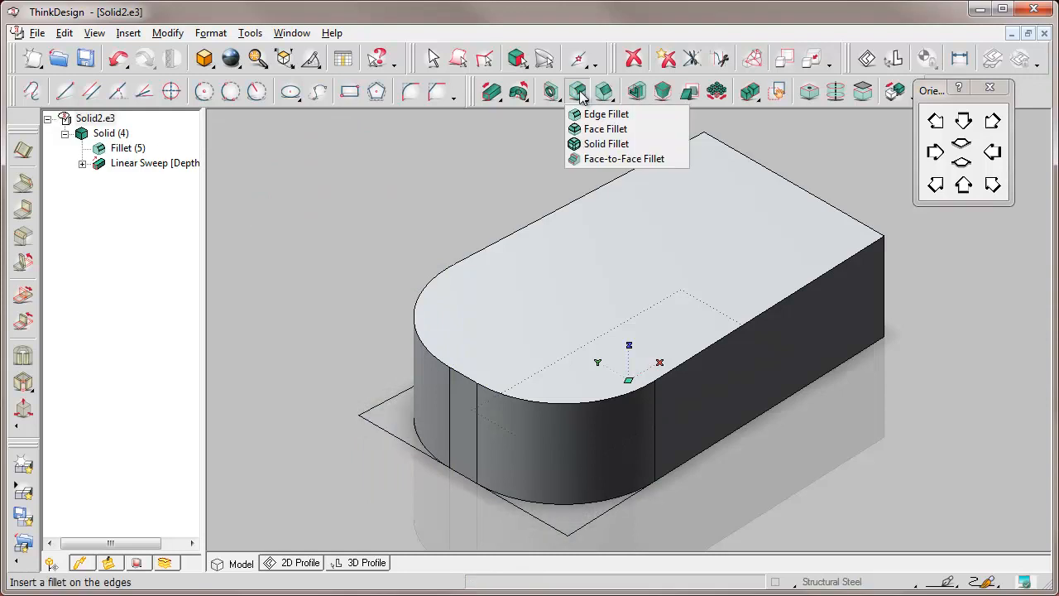
pyautogui.click(622, 158)
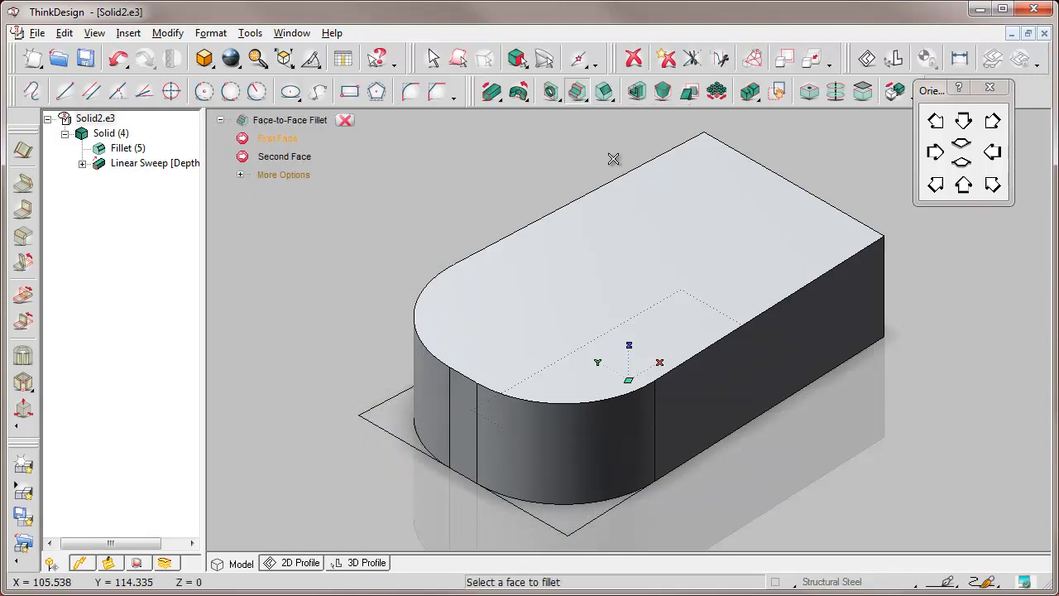
pyautogui.click(745, 375)
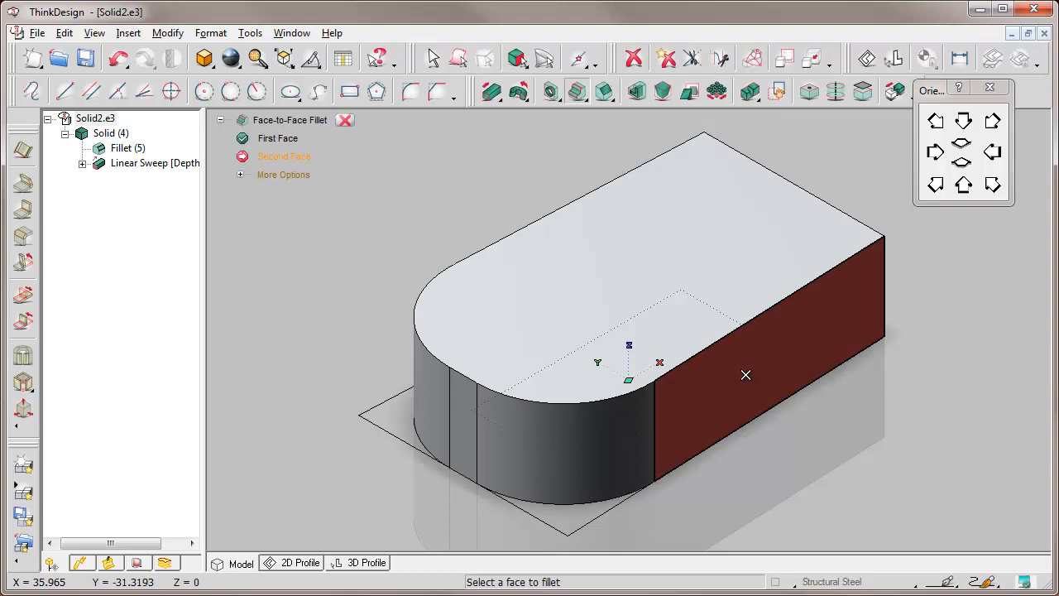
pyautogui.click(992, 122)
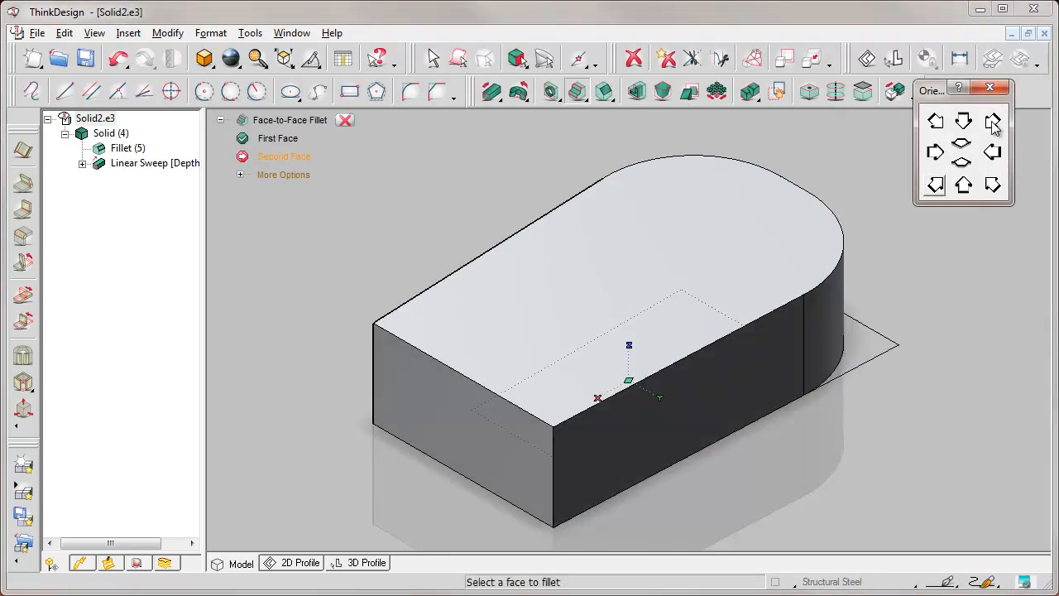
pyautogui.click(634, 435)
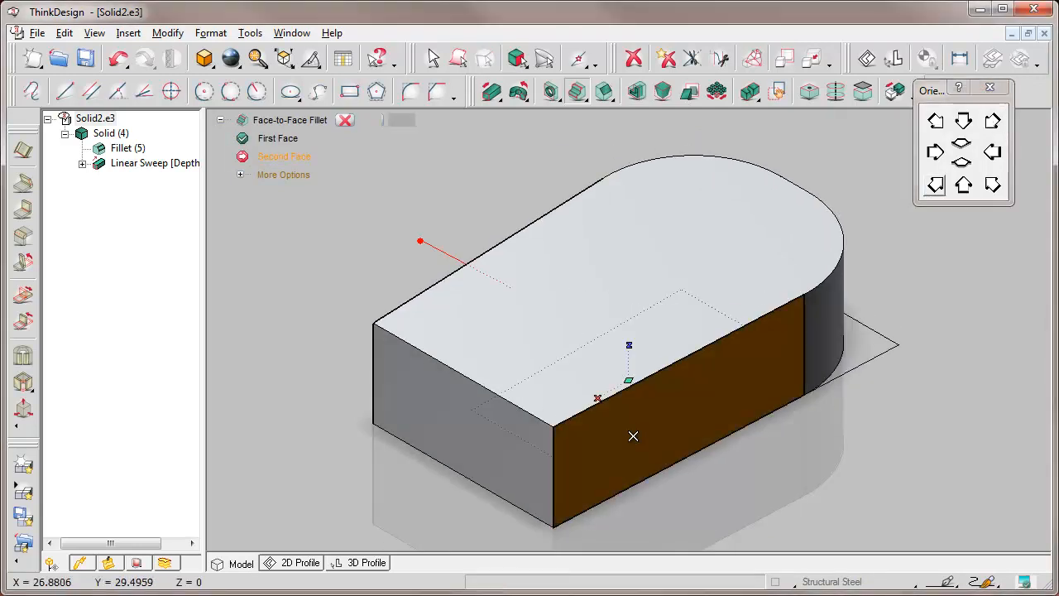
pyautogui.moveTo(421, 241); pyautogui.dragTo(426, 318)
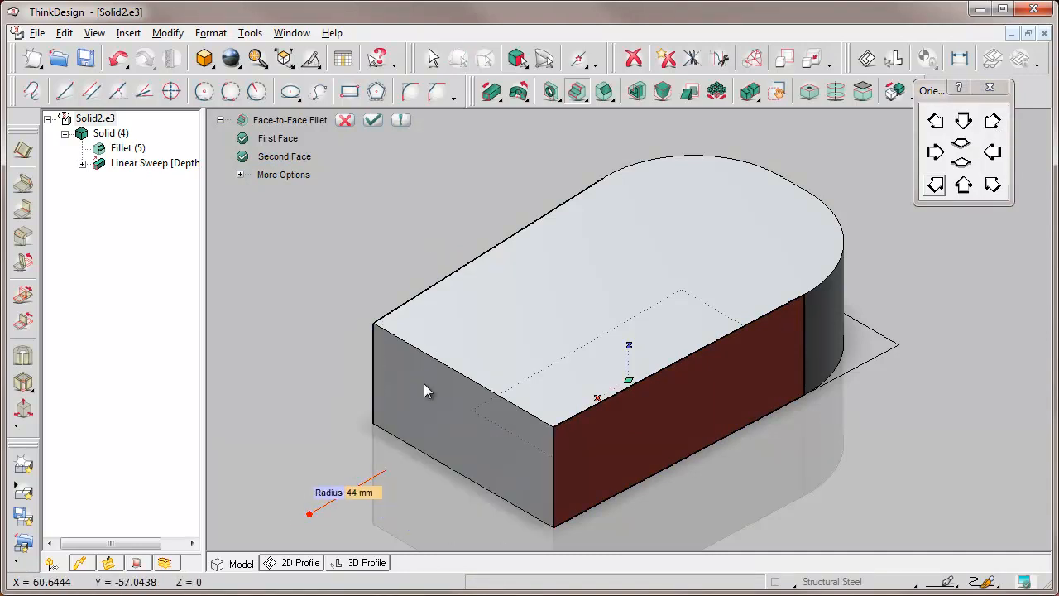
pyautogui.click(375, 492)
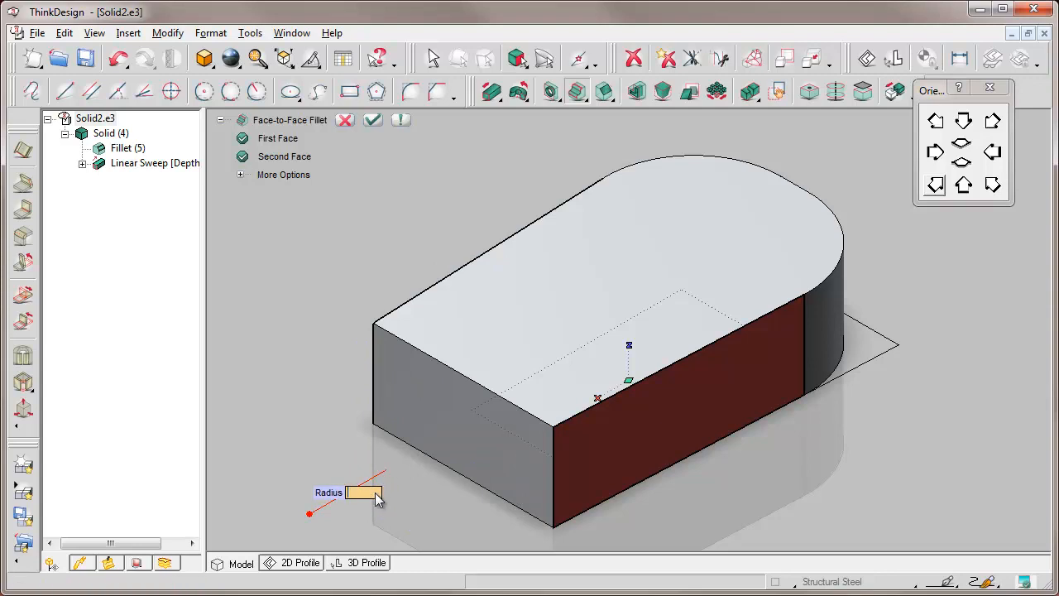
pyautogui.press('Return')
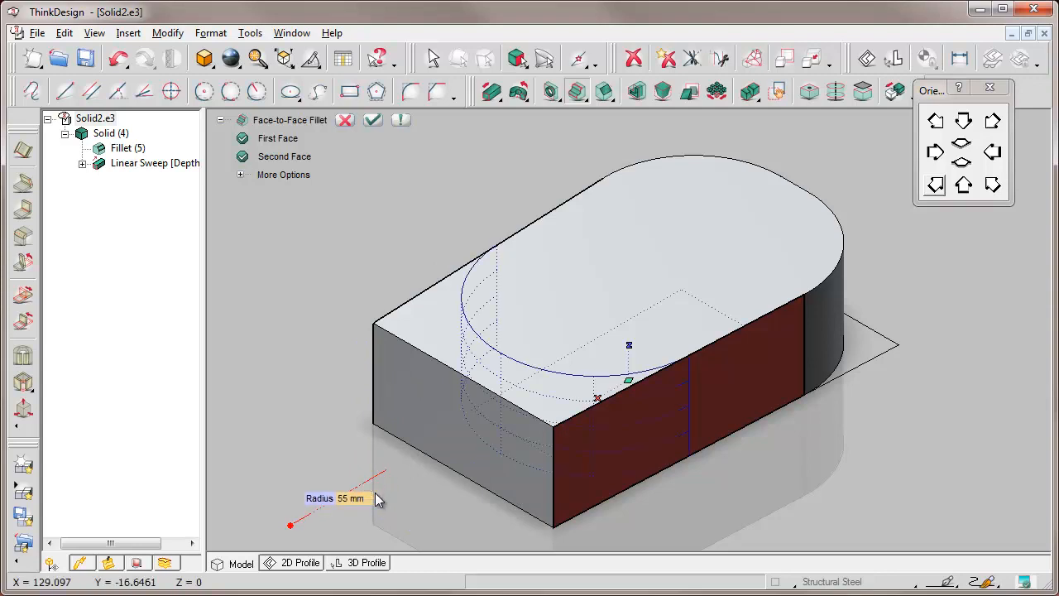
pyautogui.click(372, 120)
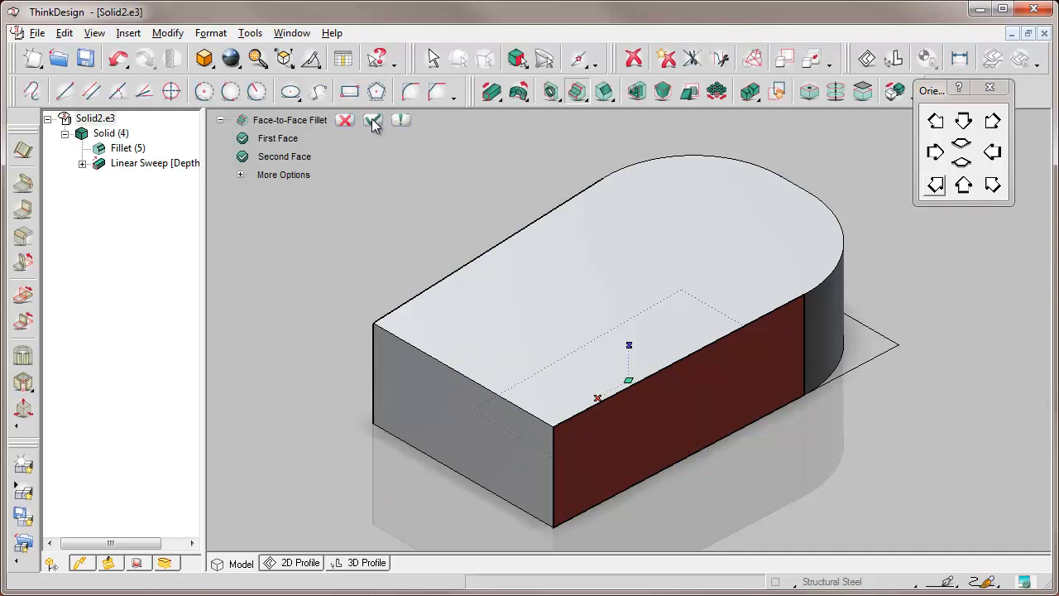
# - Apply a 5 mm constant-radius edge fillet around the solid's bottom edge loop, previewing it in Wireframe View
pyautogui.click(578, 92)
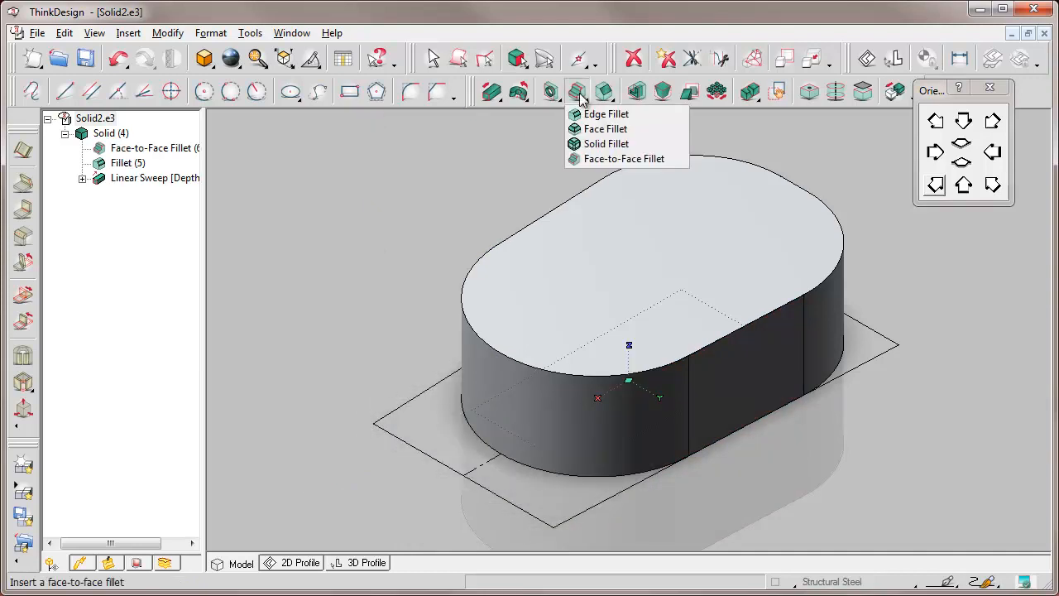
pyautogui.click(596, 115)
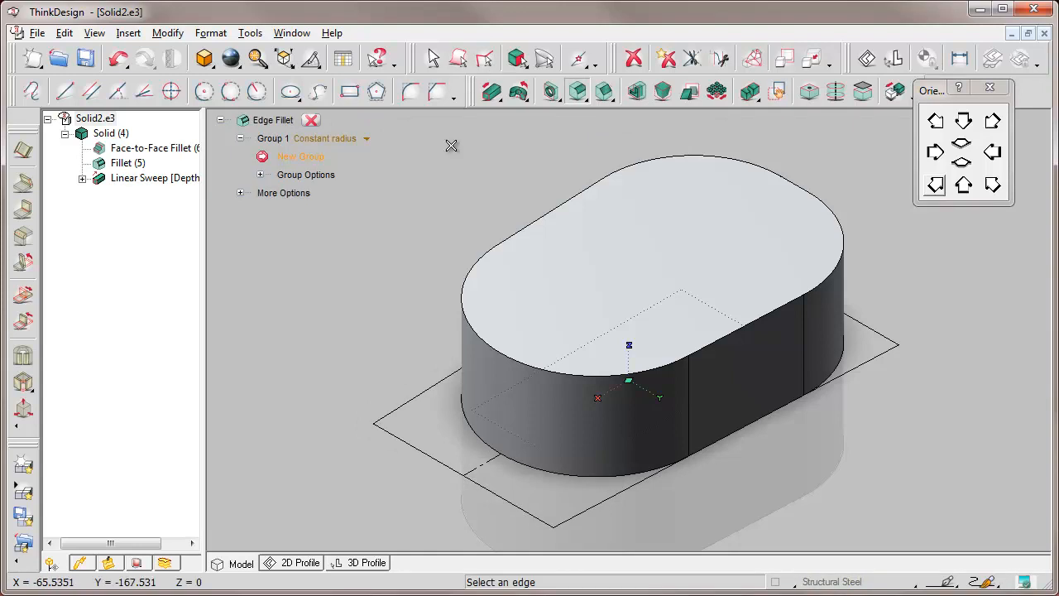
pyautogui.click(240, 193)
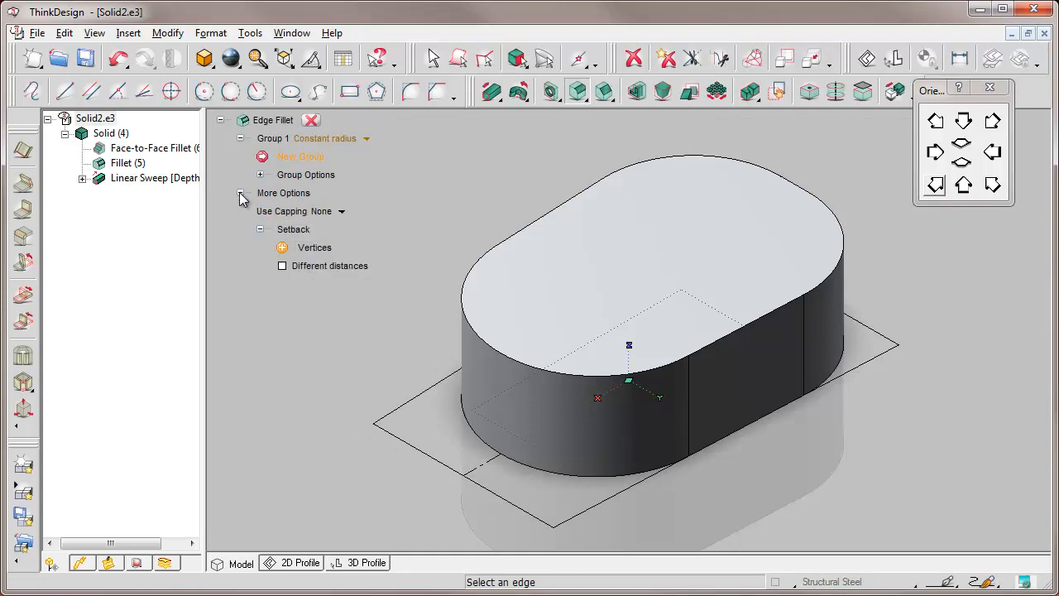
pyautogui.click(534, 468)
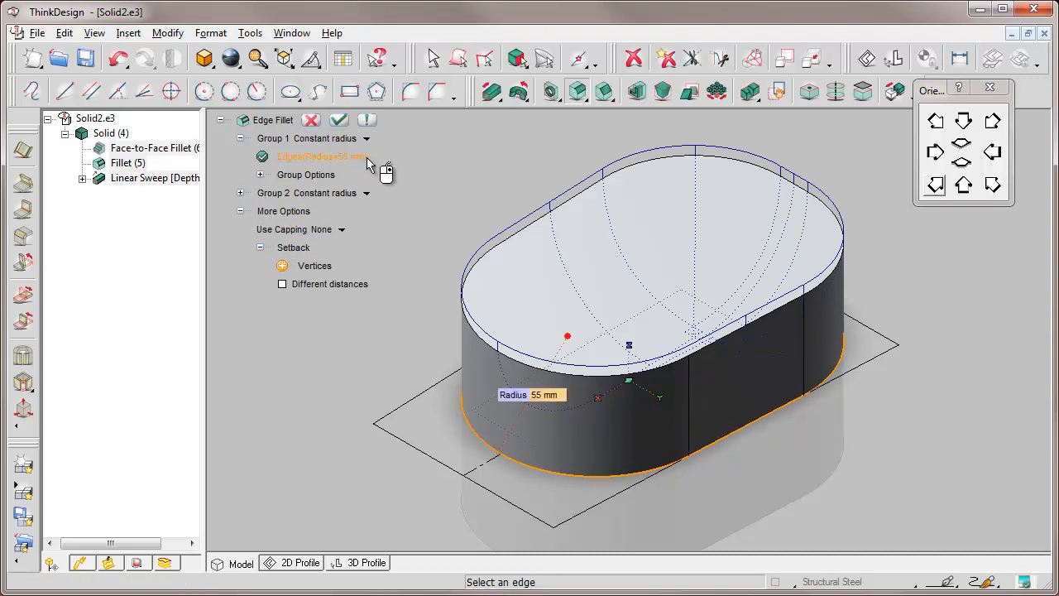
pyautogui.write('5')
pyautogui.press('Return')
pyautogui.click(205, 59)
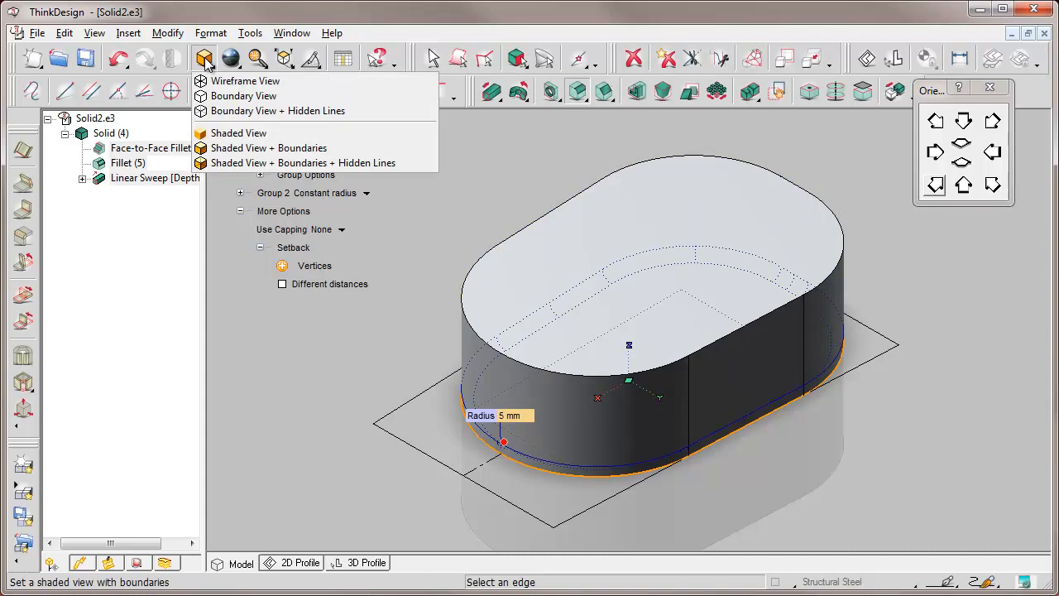
pyautogui.click(235, 81)
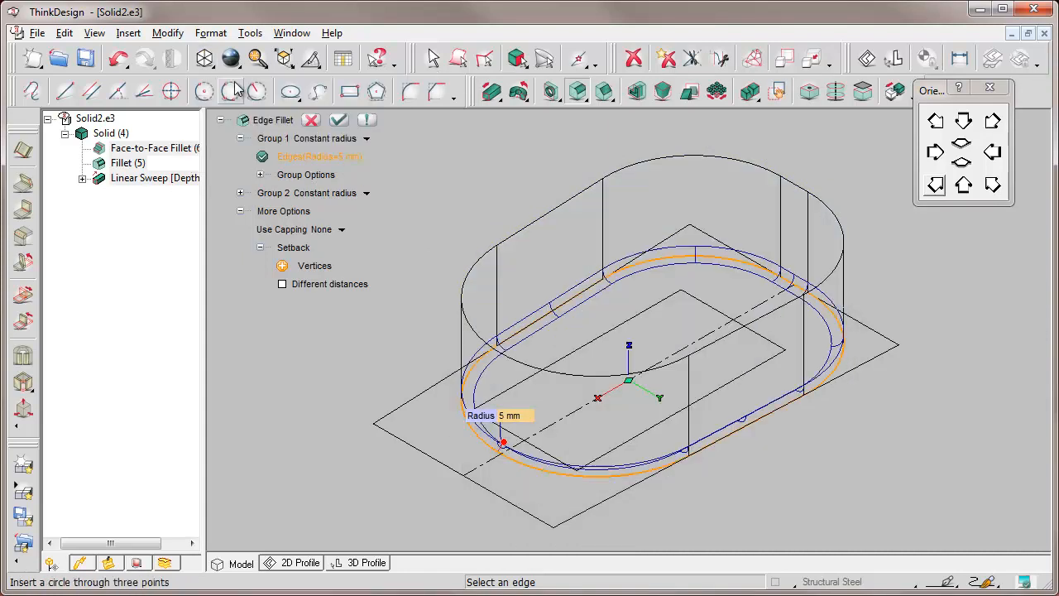
pyautogui.click(338, 120)
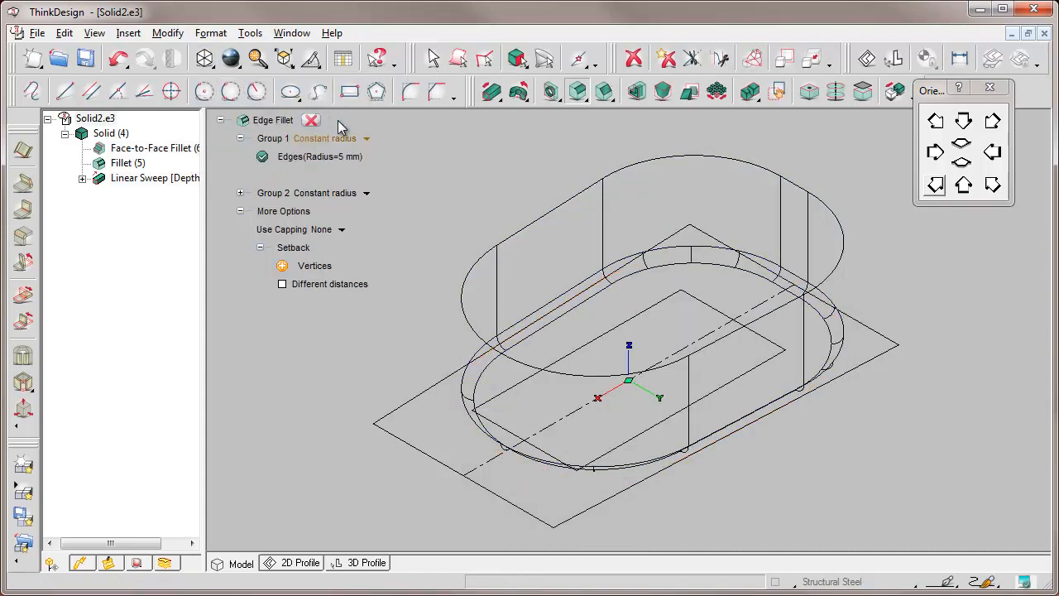
# - Examine the bottom edge fillet from below in Shaded View + Boundaries, ending in an isometric view
pyautogui.click(204, 59)
pyautogui.click(258, 148)
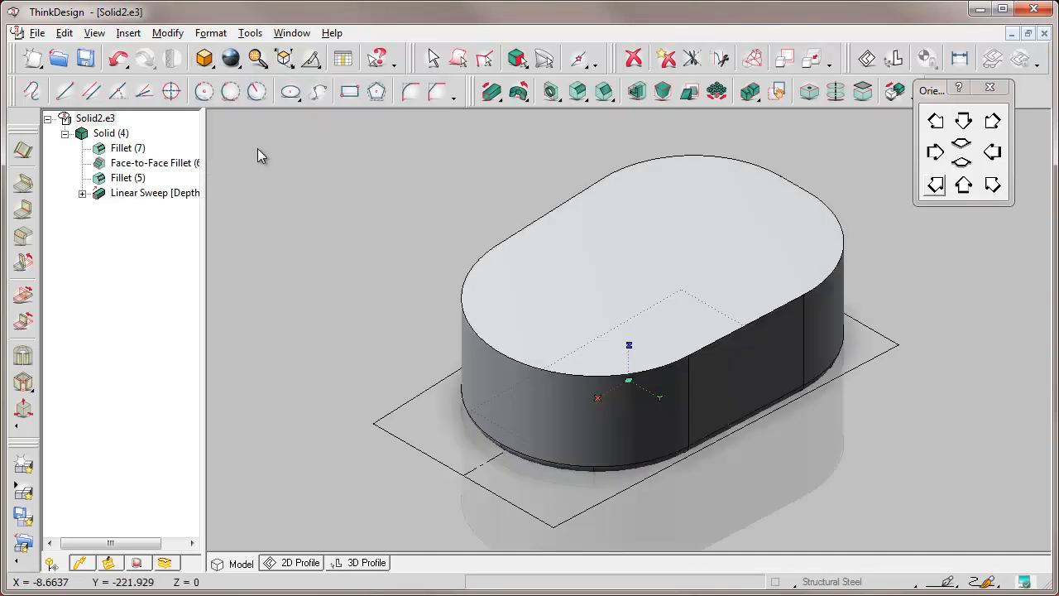
pyautogui.click(963, 185)
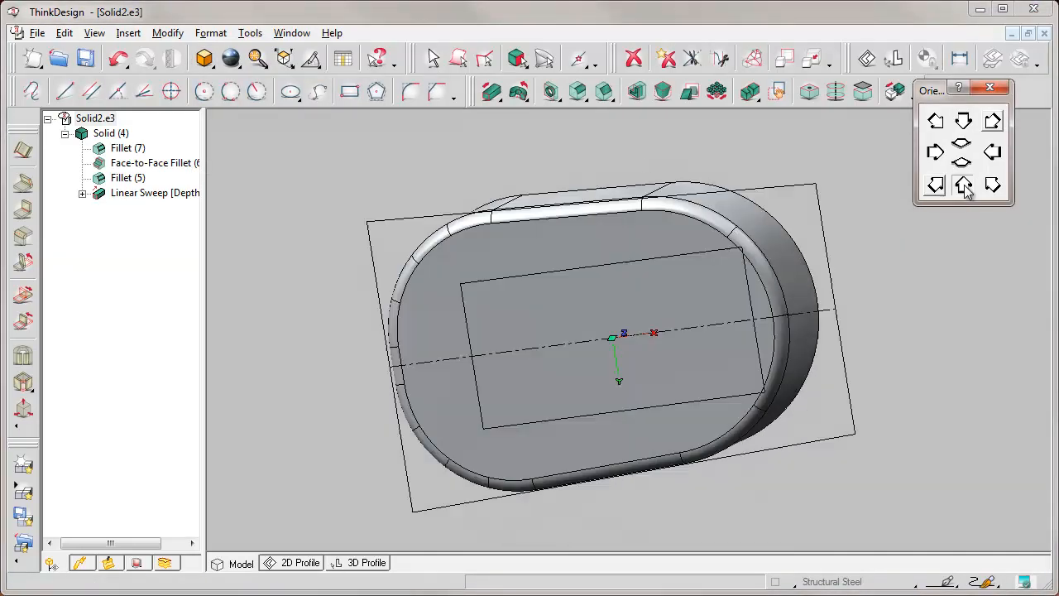
pyautogui.click(993, 186)
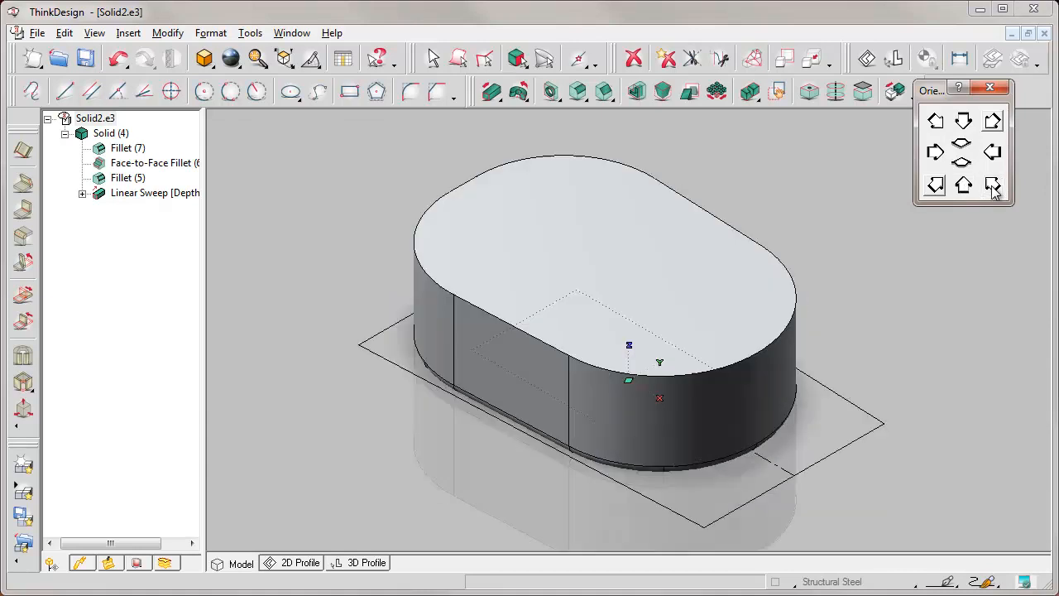
# - Switch the display to Wireframe View and rotate the work plane about its X axis so that it stands vertical
pyautogui.click(205, 61)
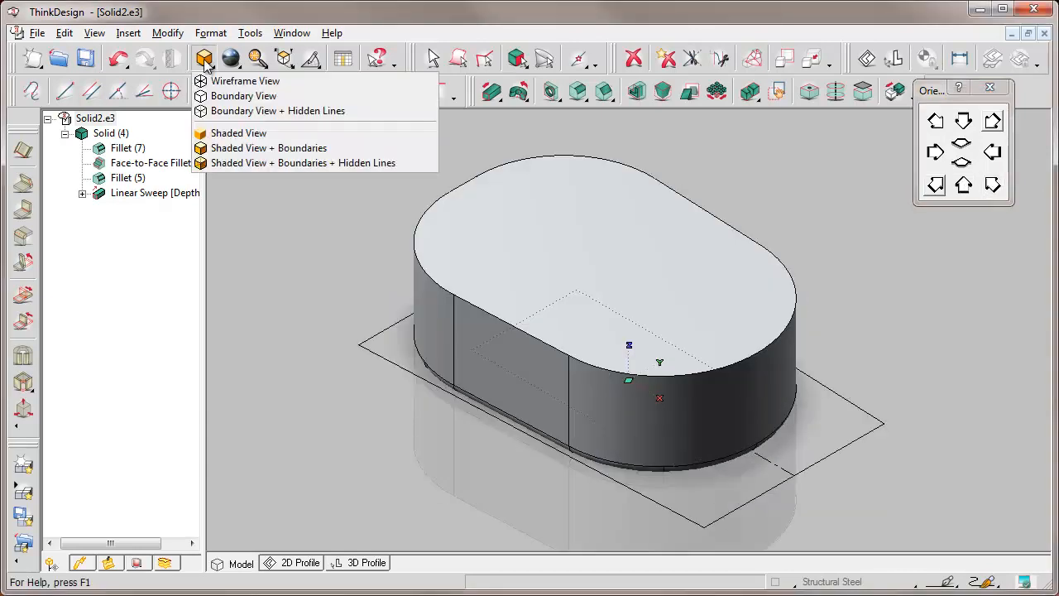
pyautogui.click(235, 81)
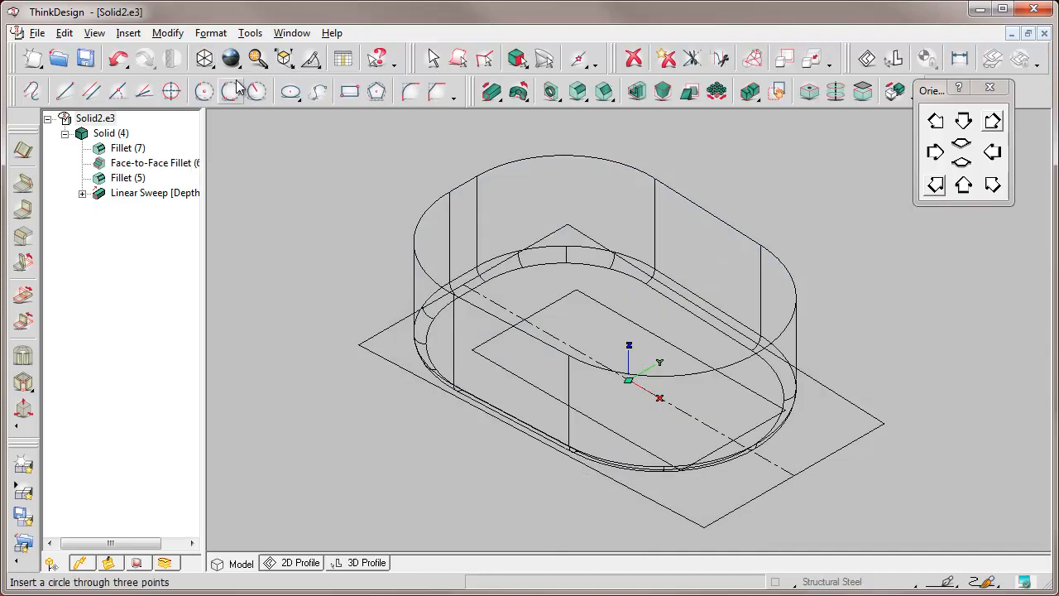
pyautogui.click(65, 34)
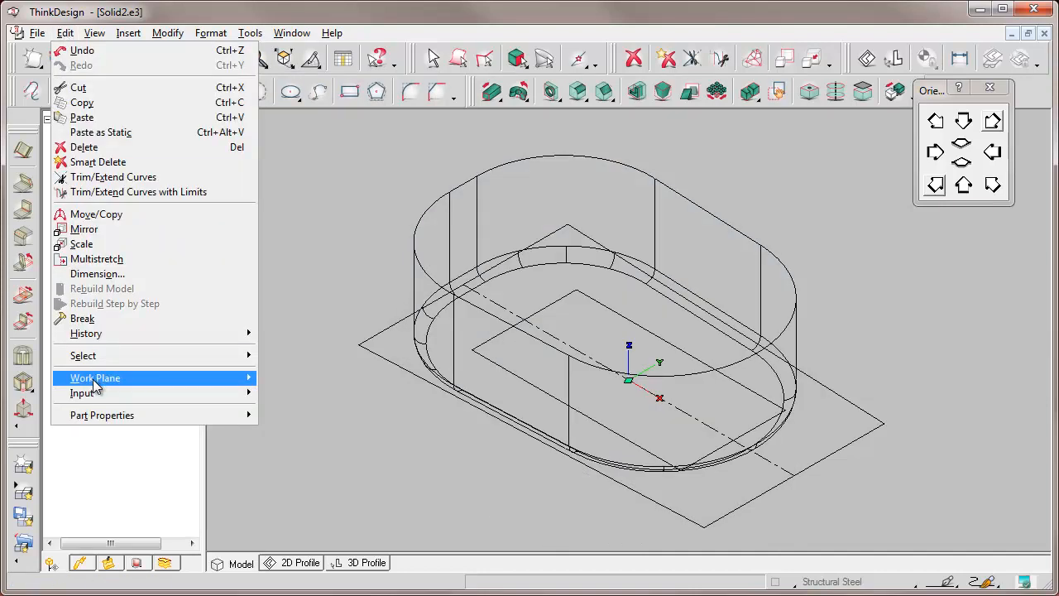
pyautogui.moveTo(93, 381)
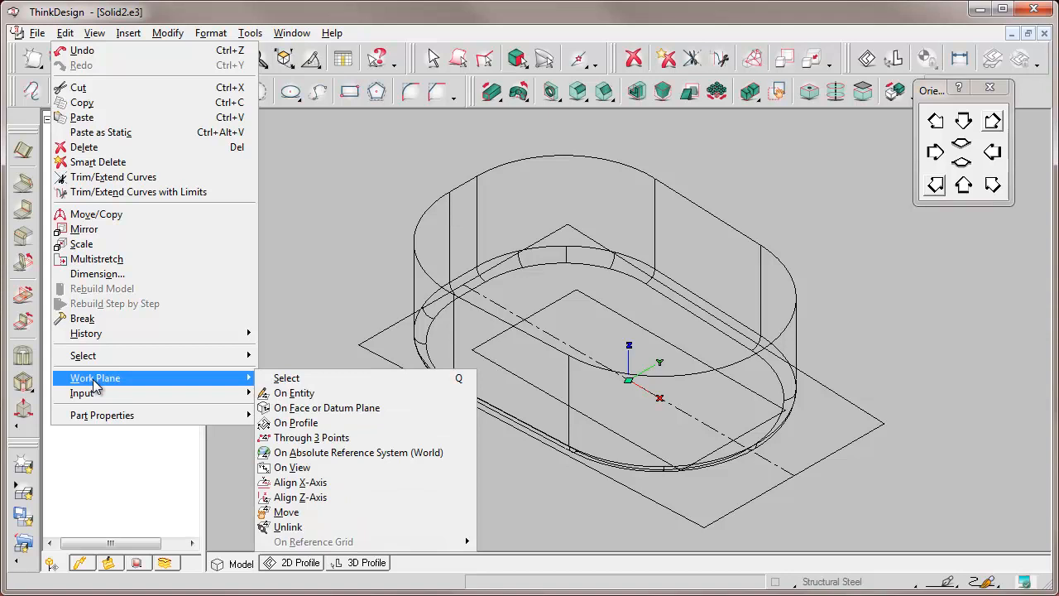
pyautogui.click(286, 378)
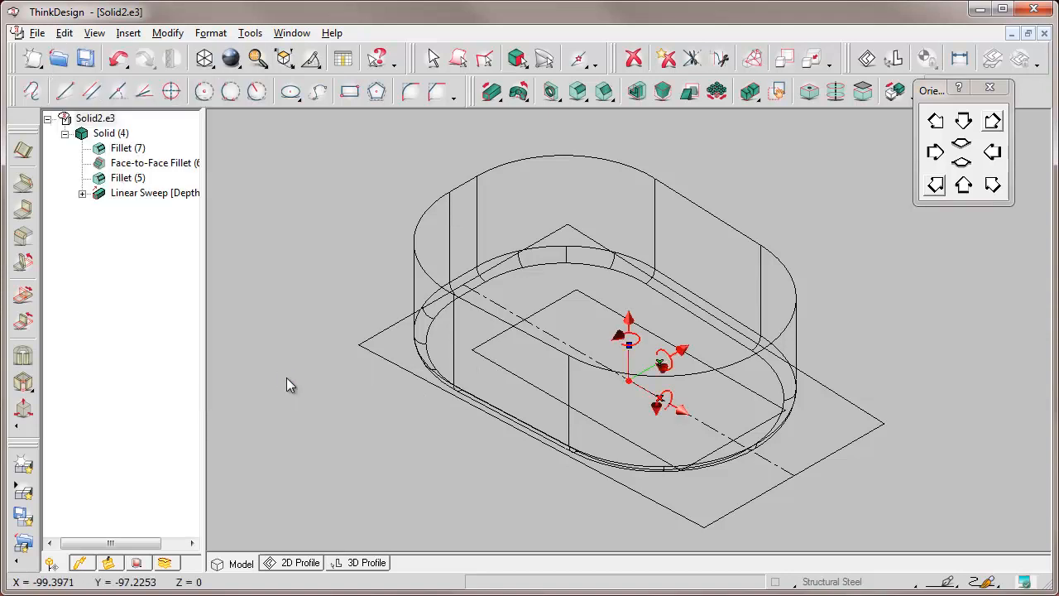
pyautogui.click(658, 413)
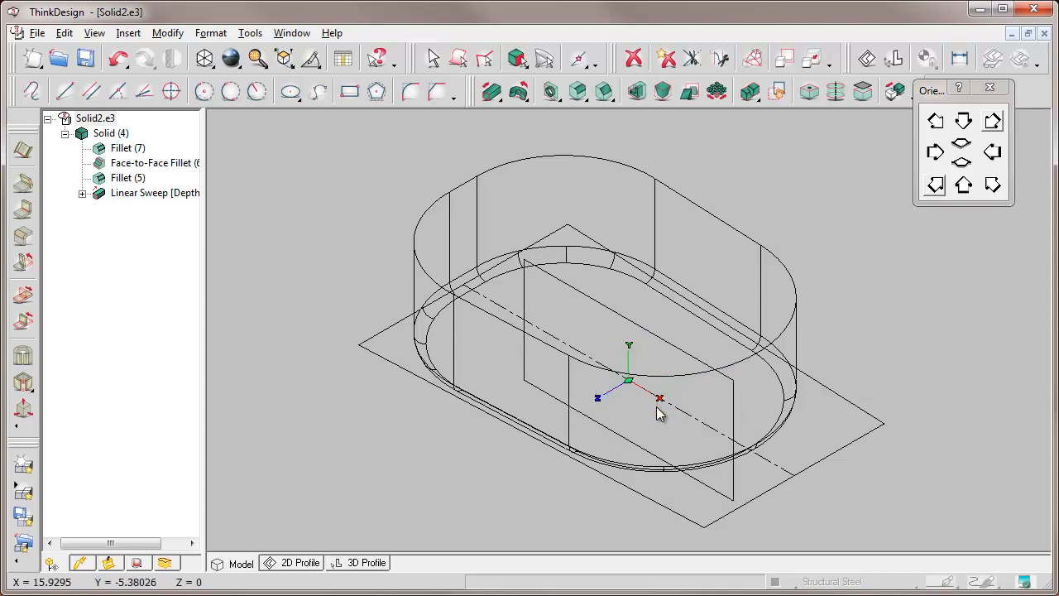
# - In a new 2D profile, draw a horizontal line from about X -108 to X 14 at Y 20, continued by a tangent arc to X 79, Y 38
pyautogui.click(296, 565)
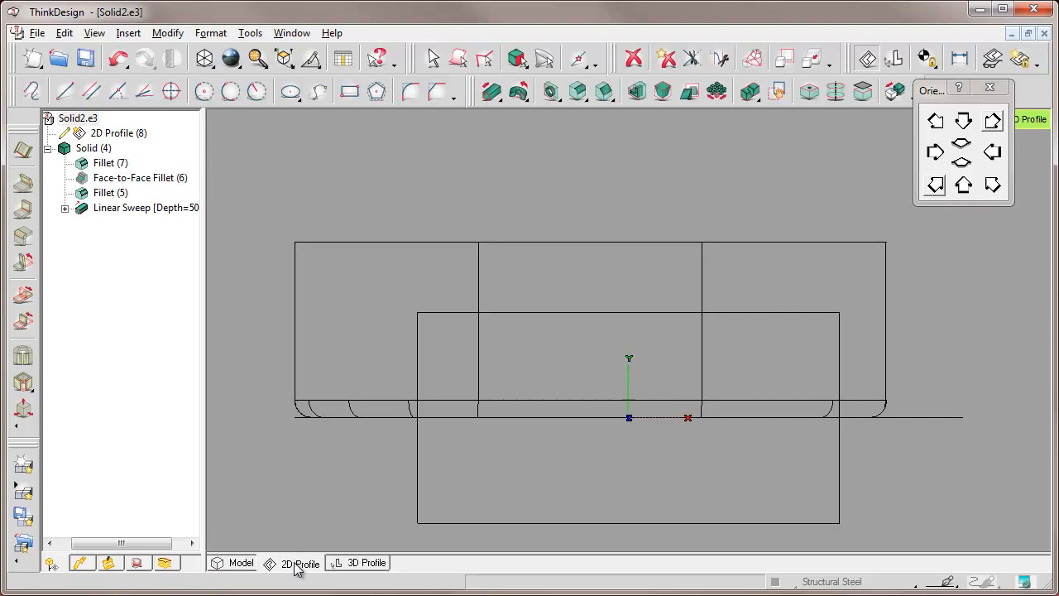
pyautogui.click(33, 93)
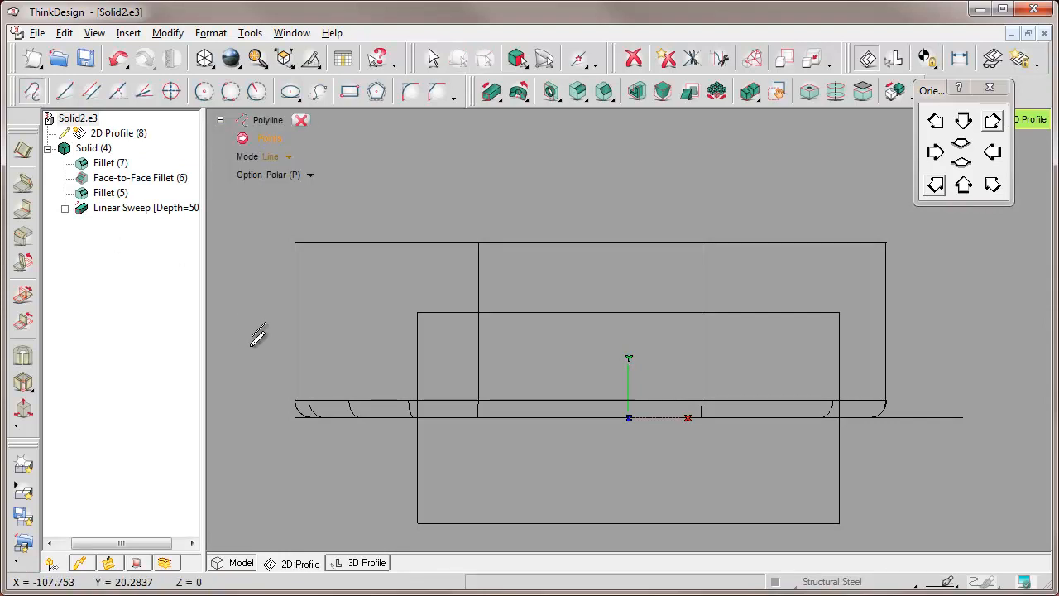
pyautogui.click(679, 347)
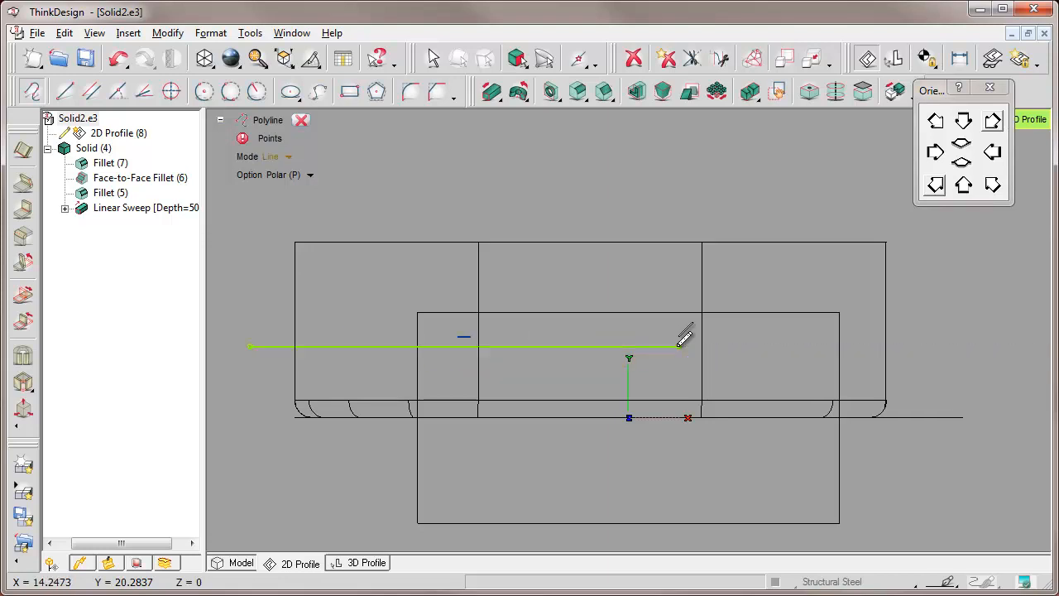
pyautogui.click(288, 156)
pyautogui.click(293, 187)
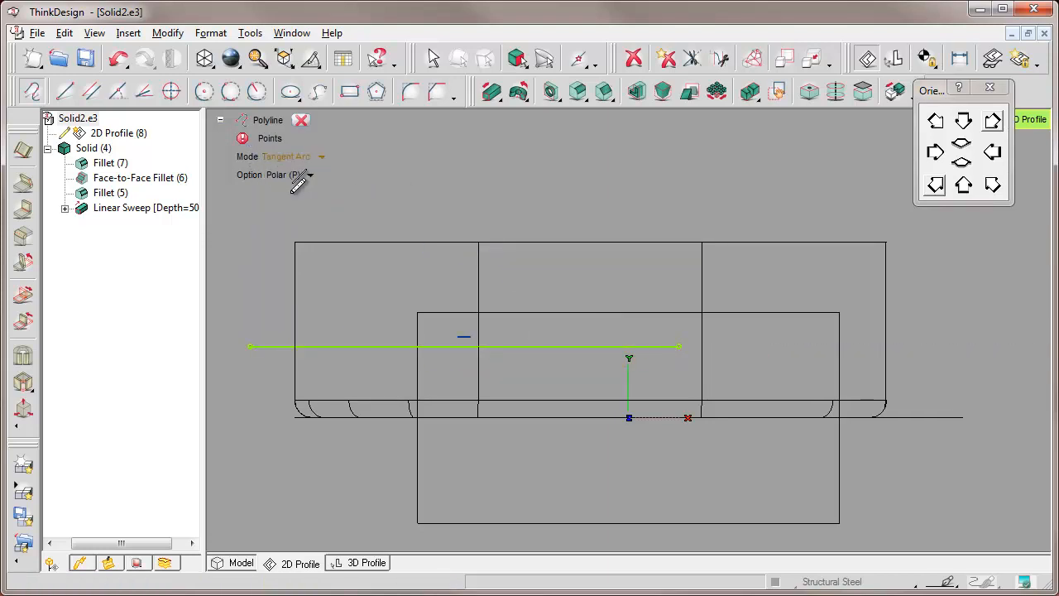
pyautogui.click(906, 286)
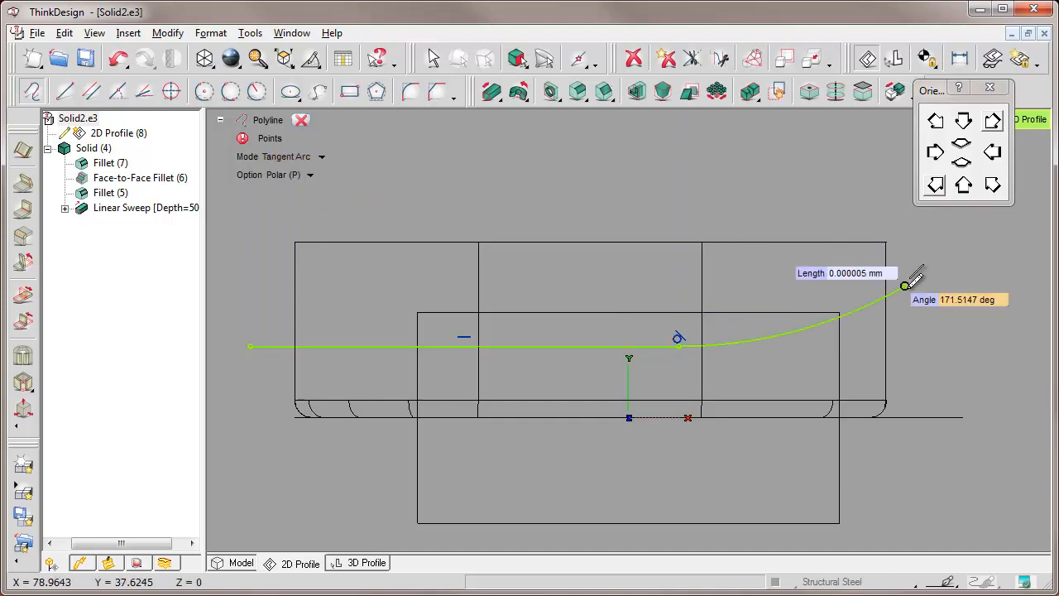
pyautogui.click(300, 120)
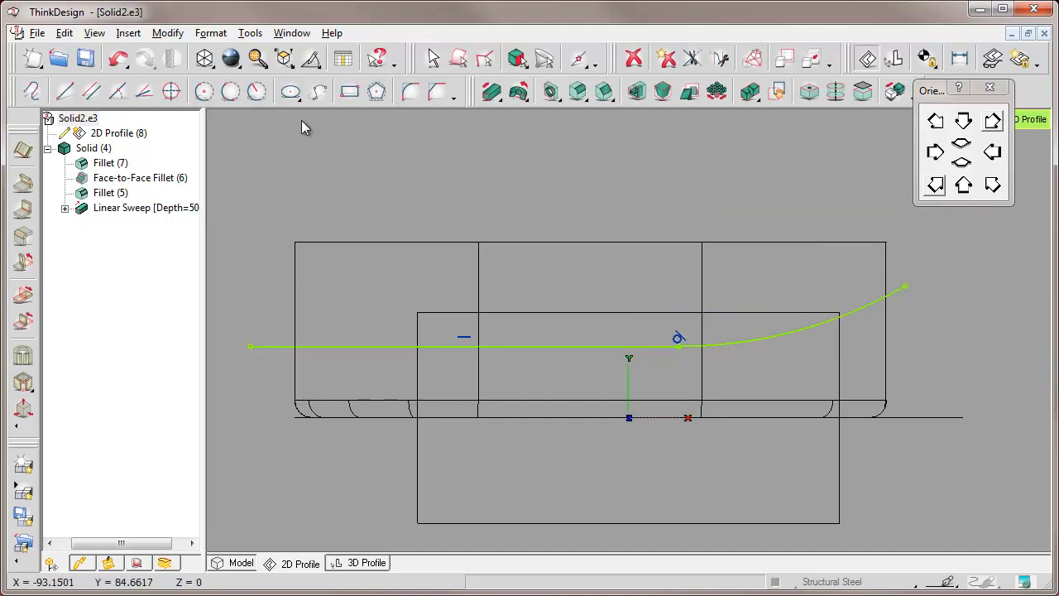
# - In an isometric view fitted to the window, dimension the profile's horizontal line from the dash-dotted baseline at 15 mm
pyautogui.click(993, 185)
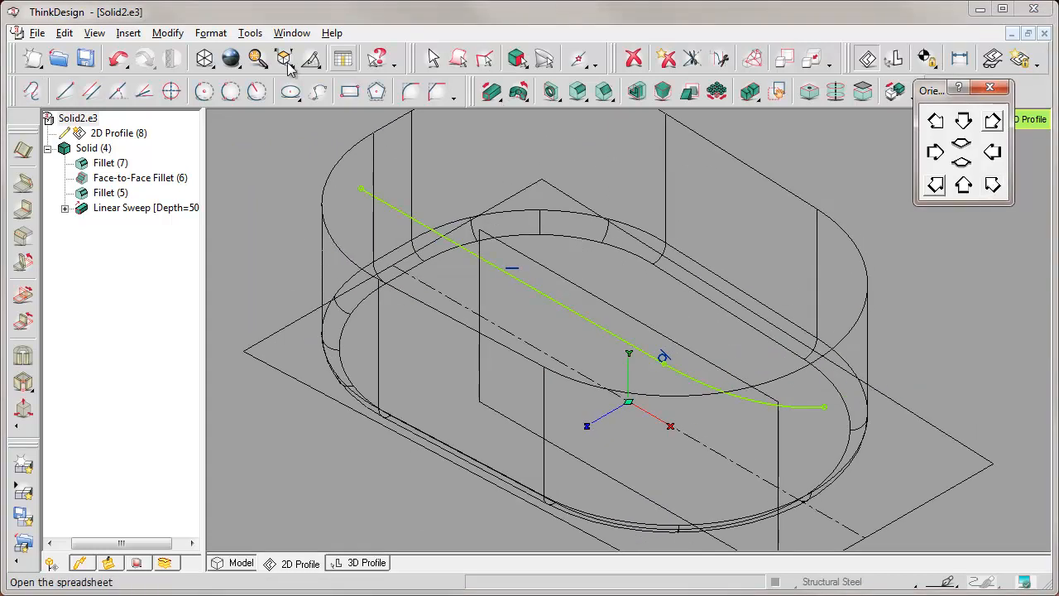
pyautogui.click(262, 65)
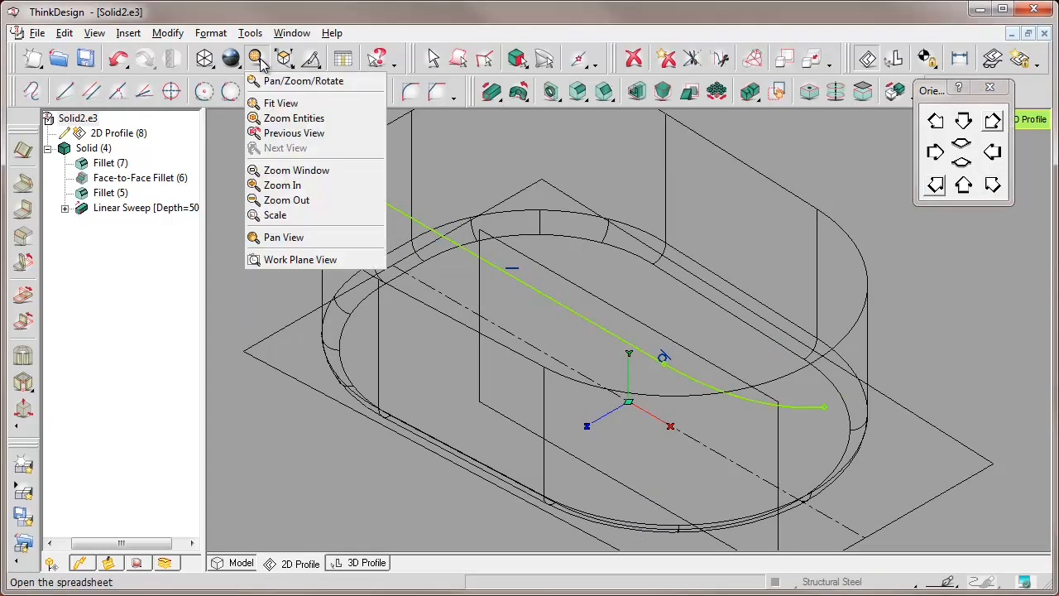
pyautogui.click(275, 103)
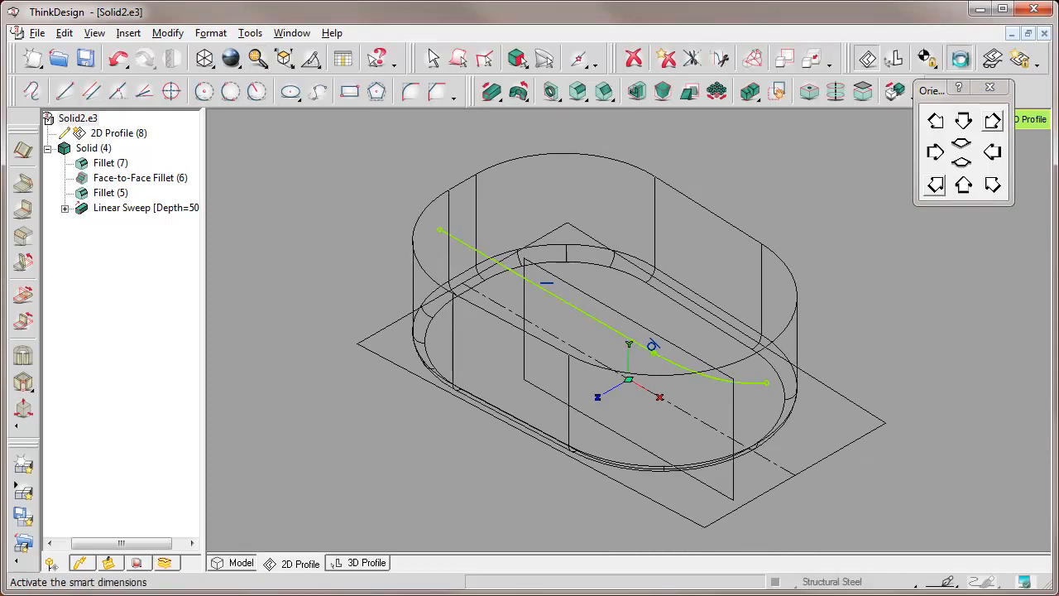
pyautogui.click(960, 57)
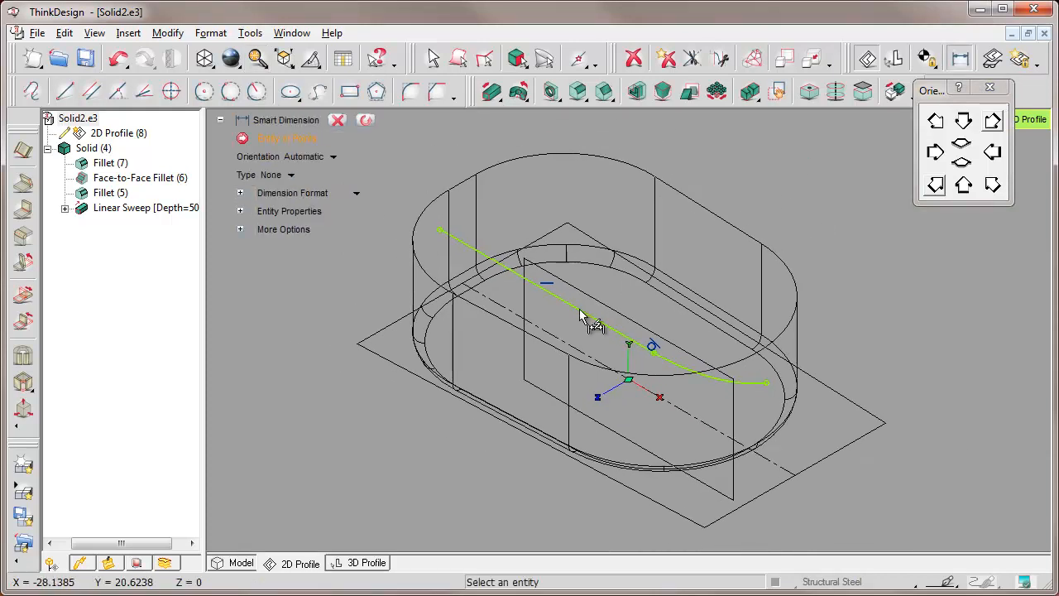
pyautogui.click(580, 316)
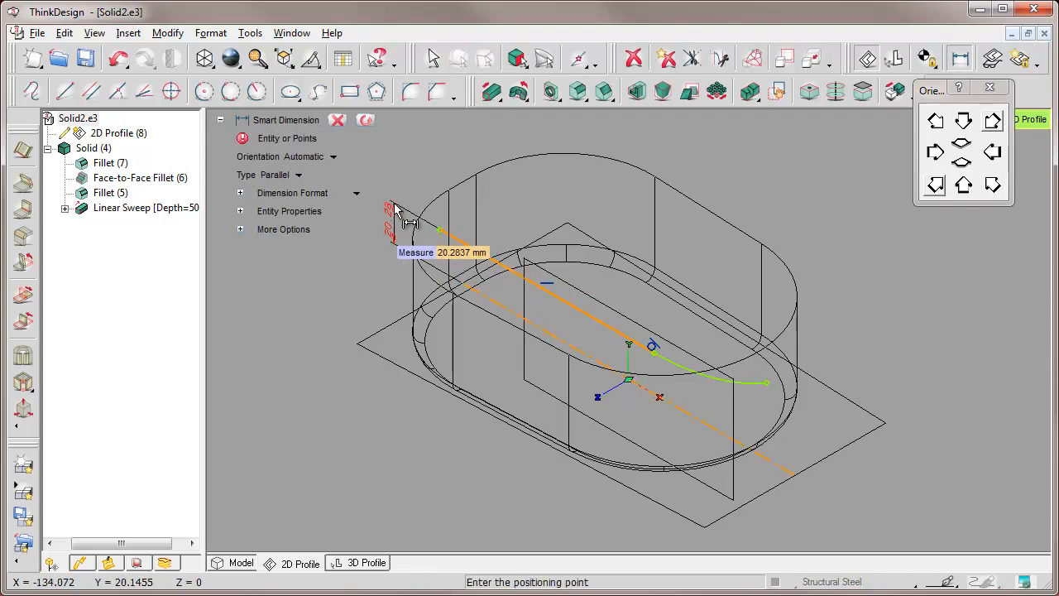
pyautogui.write('15')
pyautogui.press('Return')
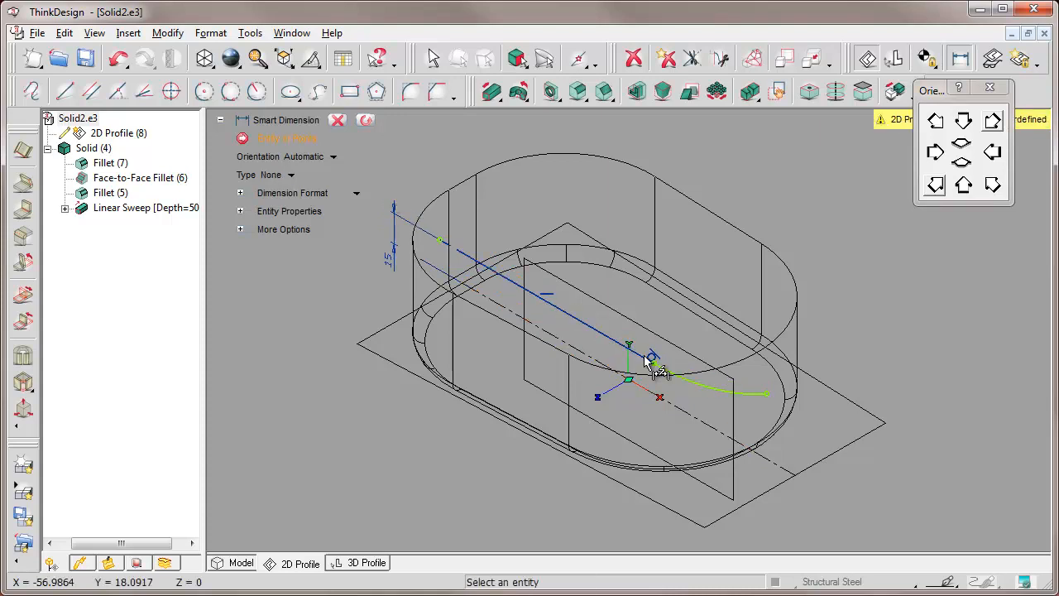
# - Add a radius dimension to the profile's arc and set it to 250 mm
pyautogui.click(683, 382)
pyautogui.click(788, 506)
pyautogui.press('Escape')
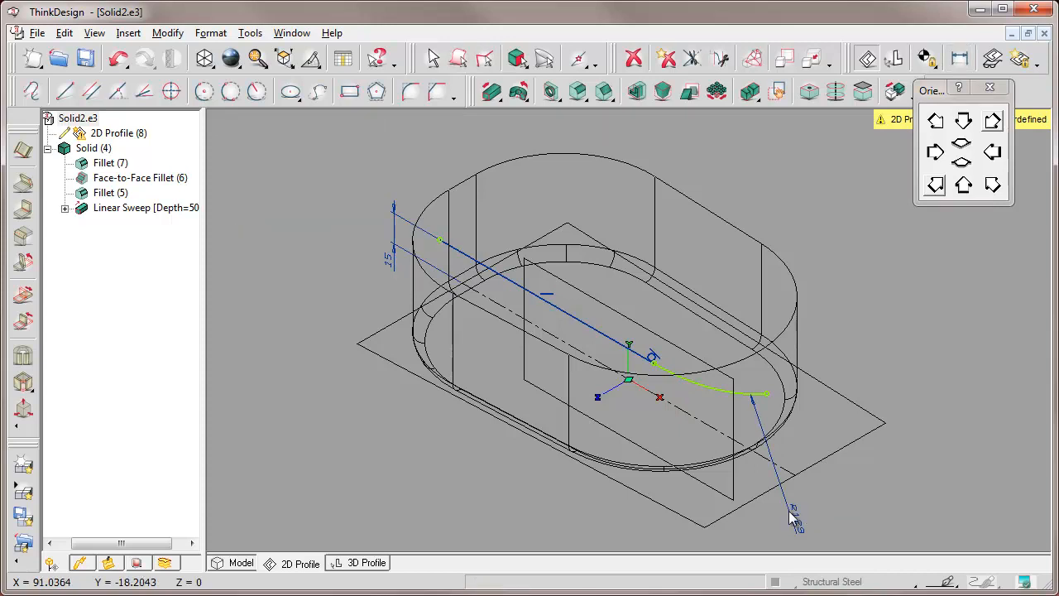
pyautogui.rightClick(790, 515)
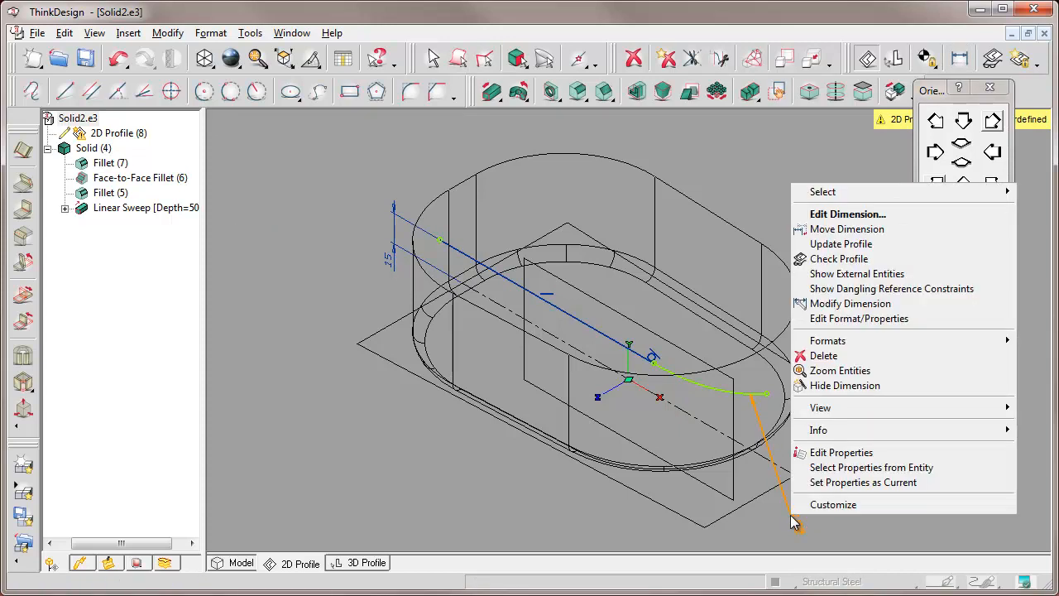
pyautogui.click(839, 214)
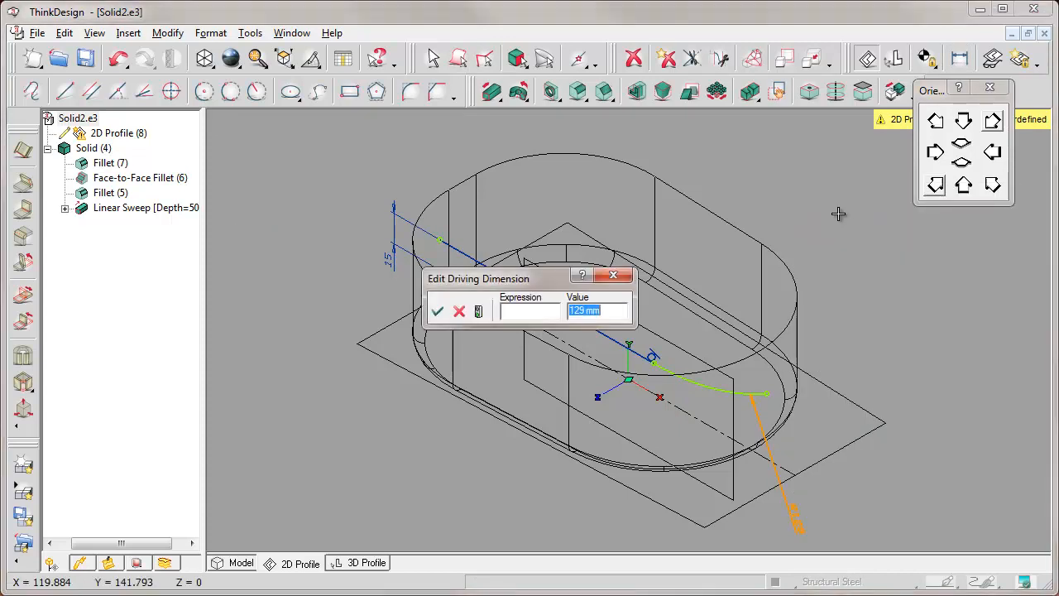
pyautogui.click(608, 311)
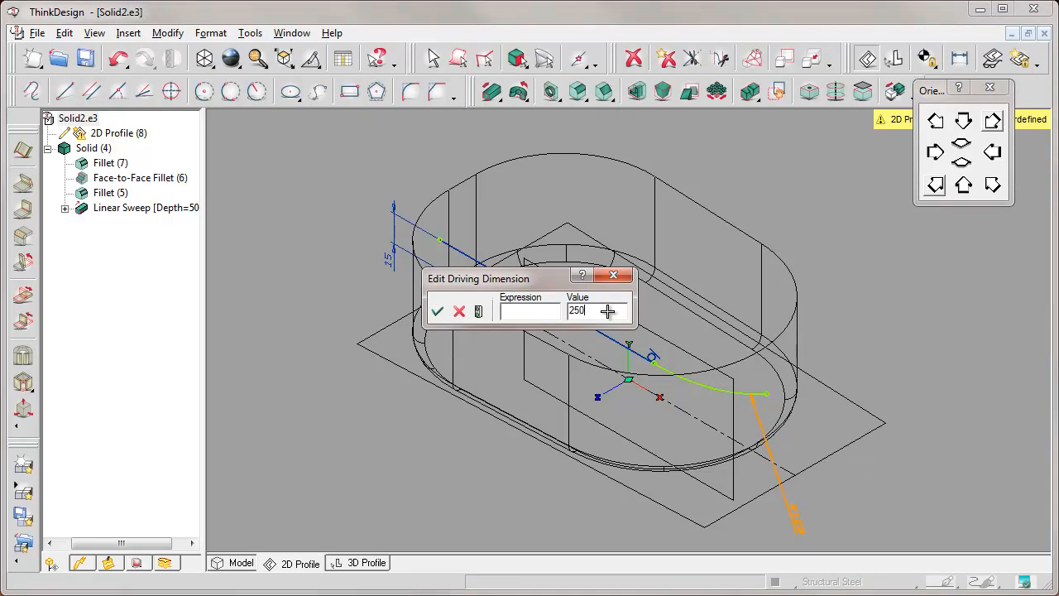
pyautogui.write('250')
pyautogui.press('Return')
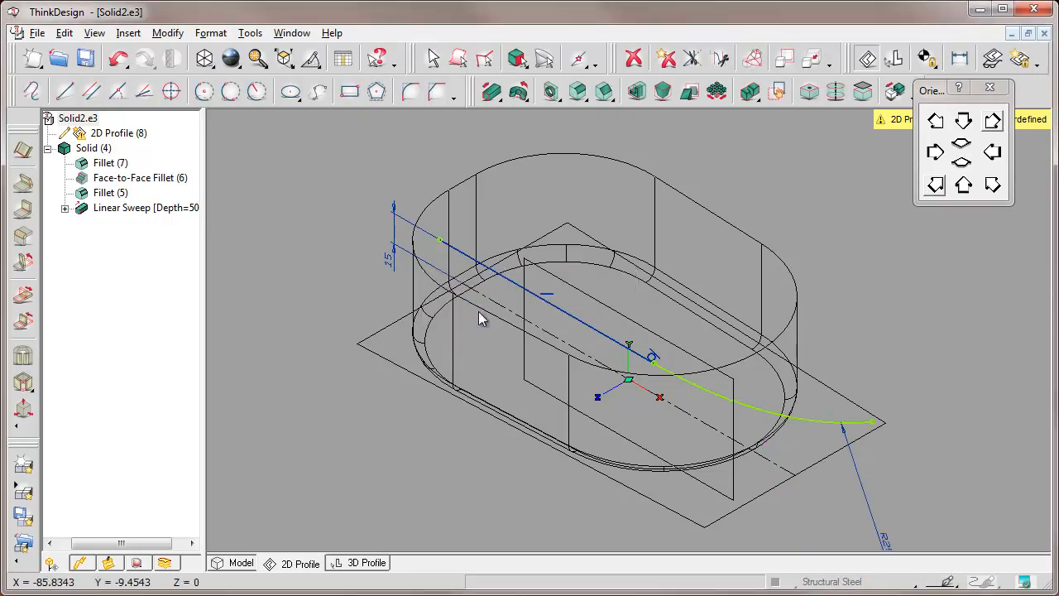
# - Using End Point snapping, add a horizontal Smart Dimension between the baseline's rear end and the joint of the profile's line and arc
pyautogui.click(960, 59)
pyautogui.click(580, 61)
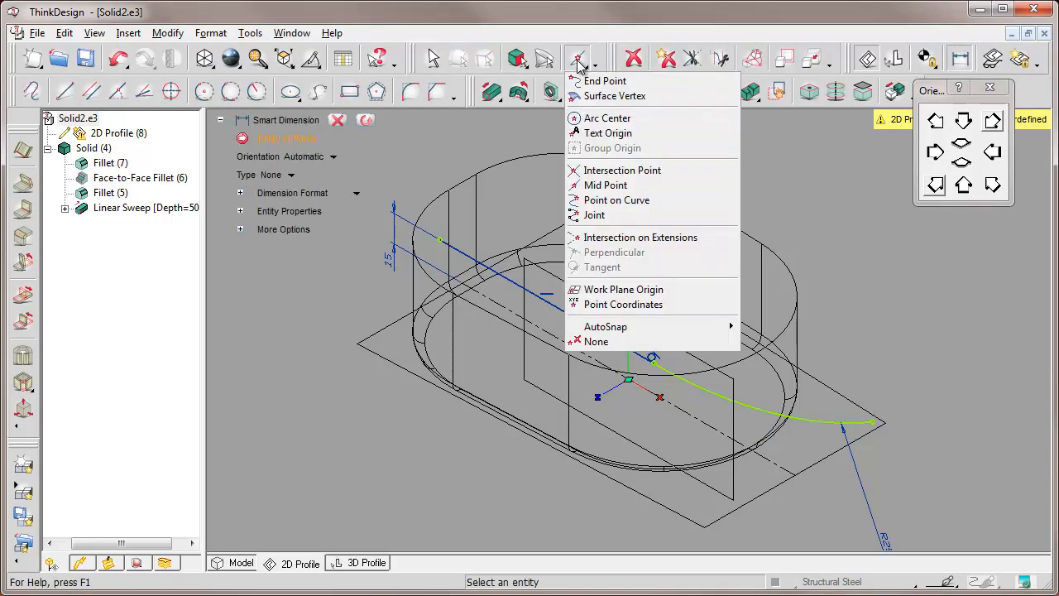
pyautogui.click(600, 80)
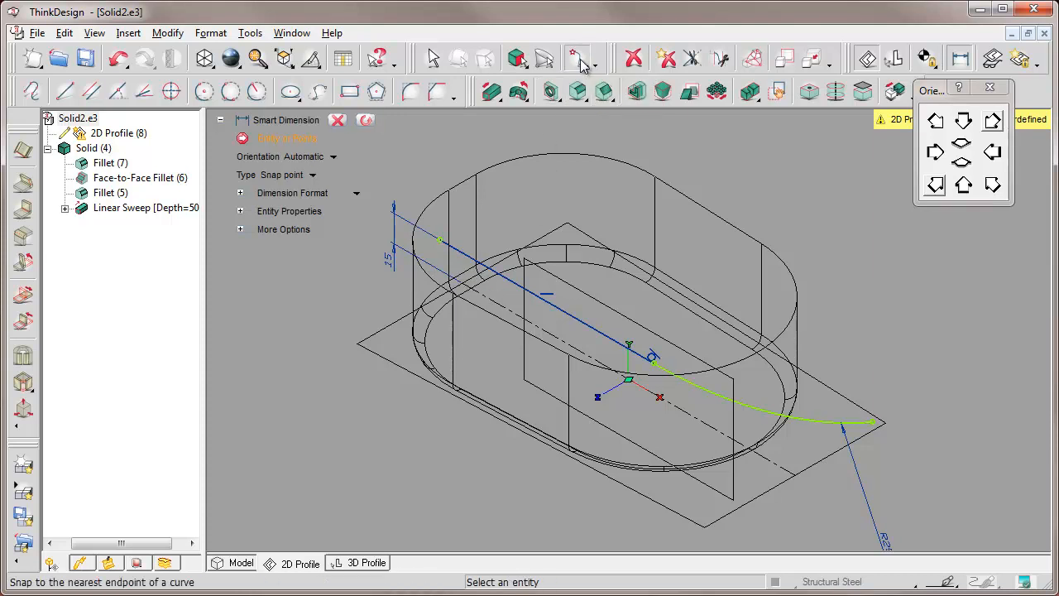
pyautogui.click(652, 363)
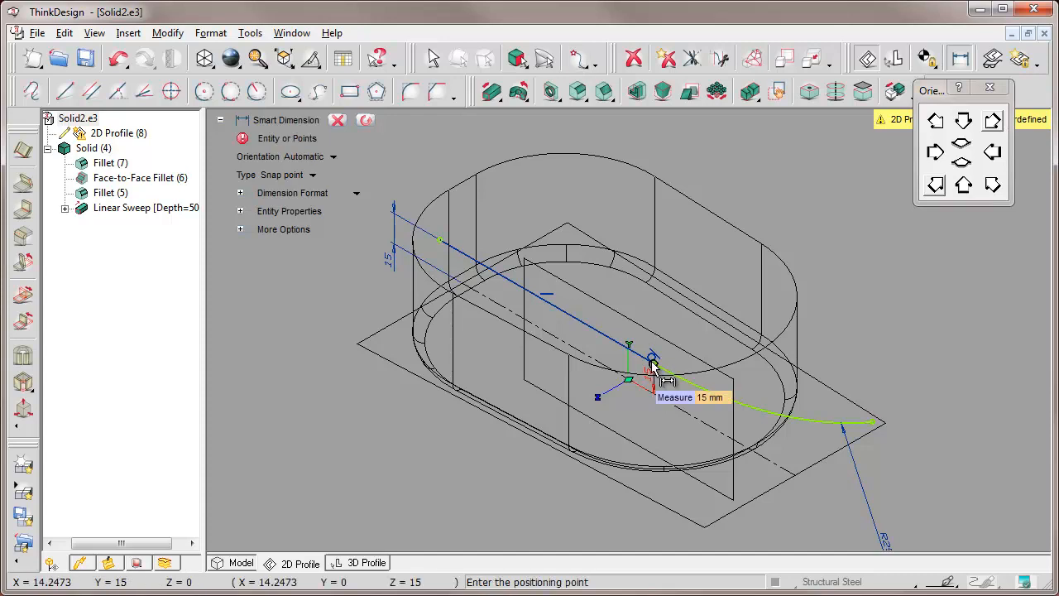
pyautogui.click(558, 490)
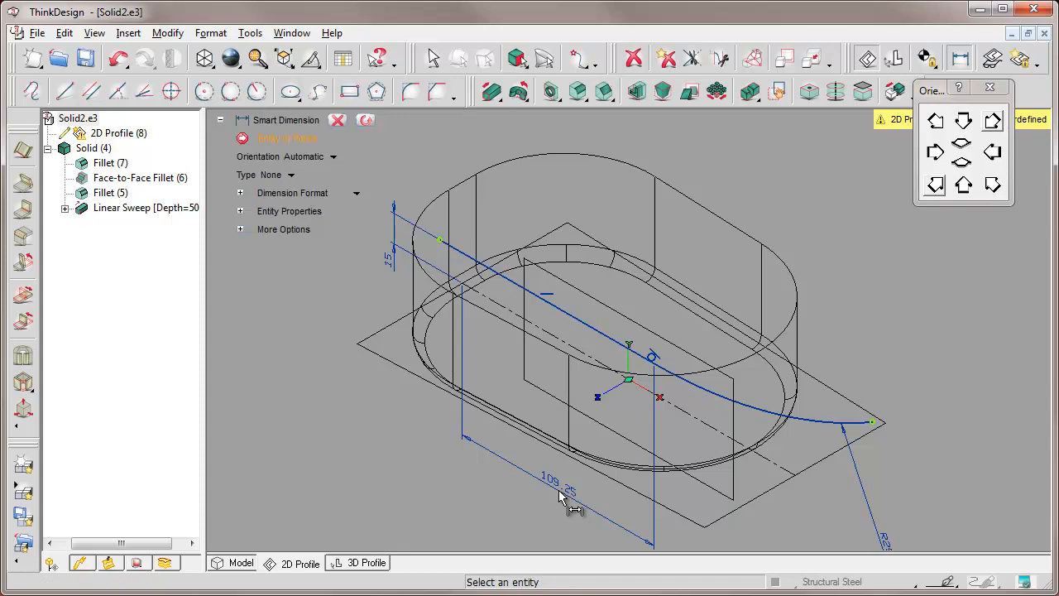
pyautogui.click(337, 121)
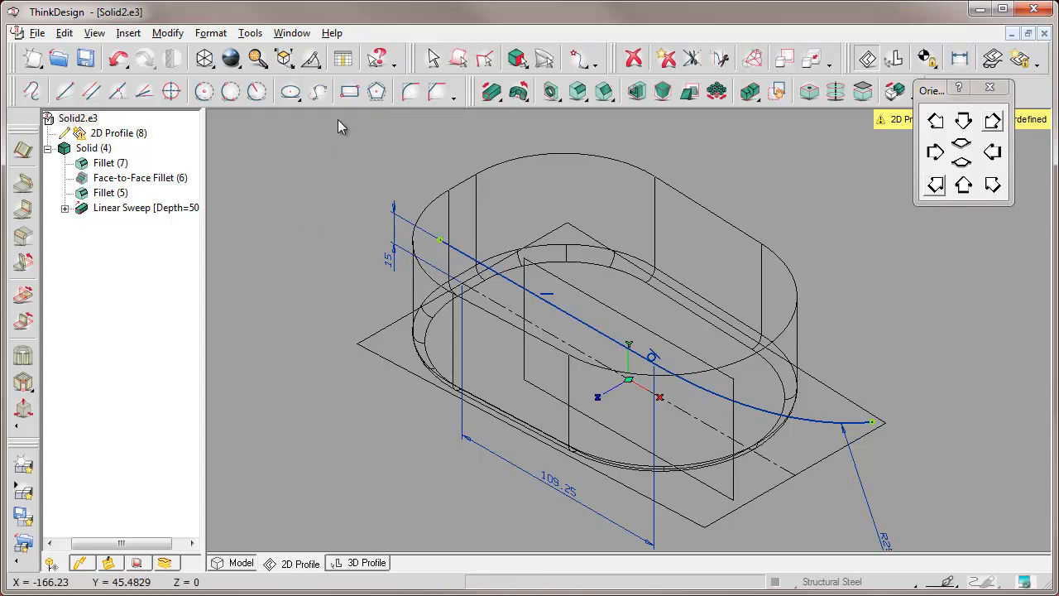
# - Set the horizontal dimension locating the line-arc joint to 100 mm
pyautogui.rightClick(559, 491)
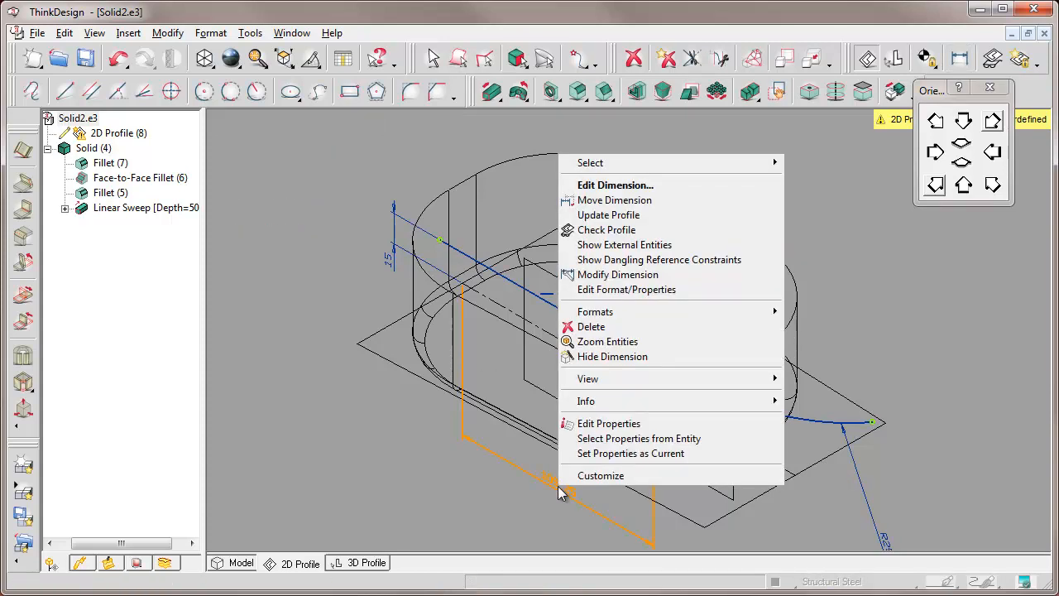
pyautogui.click(610, 185)
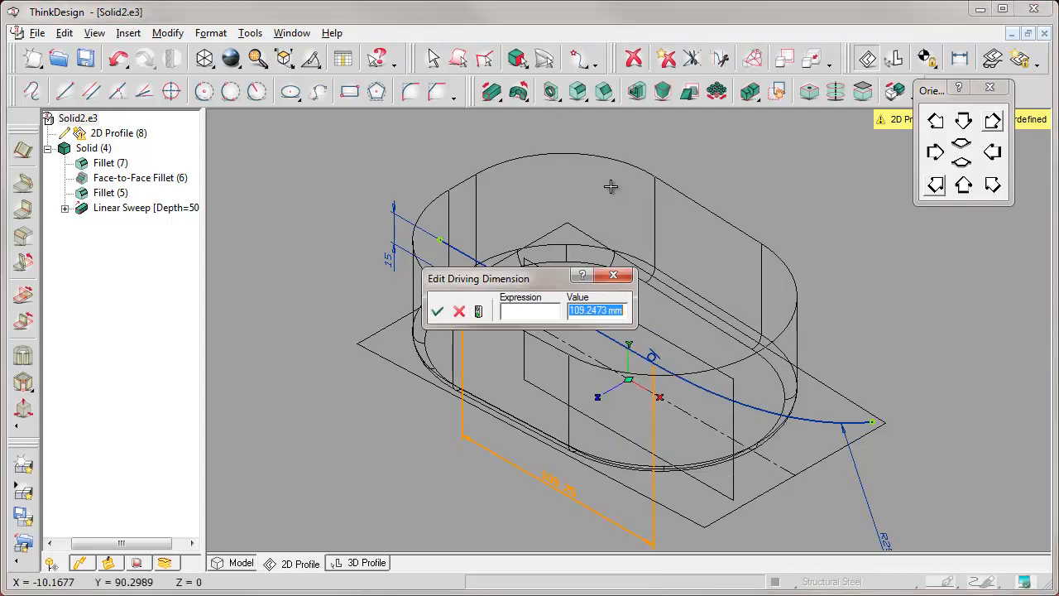
pyautogui.click(624, 311)
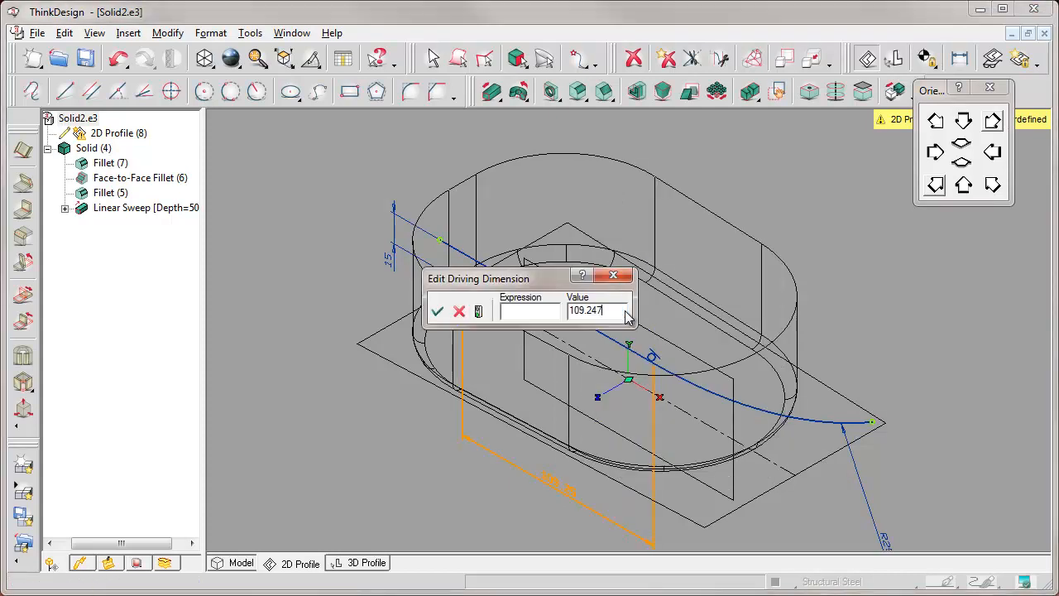
pyautogui.press('BackSpace')
pyautogui.press('BackSpace')
pyautogui.press('BackSpace')
pyautogui.press('BackSpace')
pyautogui.write('100')
pyautogui.press('Return')
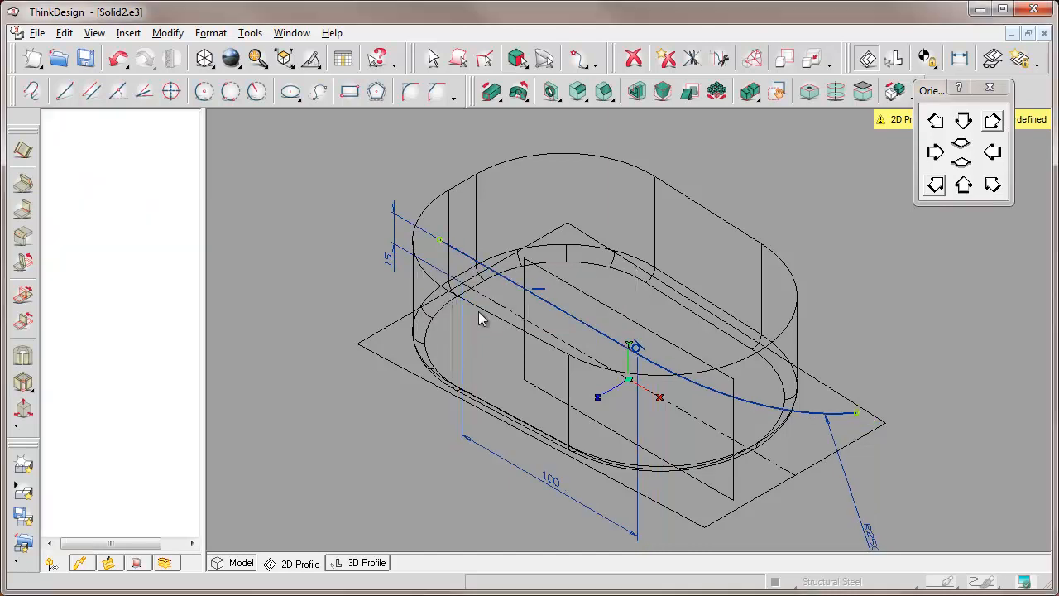
# - Return to the model and set up a Thru all Linear Slot from the profile, selecting the solid's rounded end face and extending in both directions
pyautogui.click(961, 162)
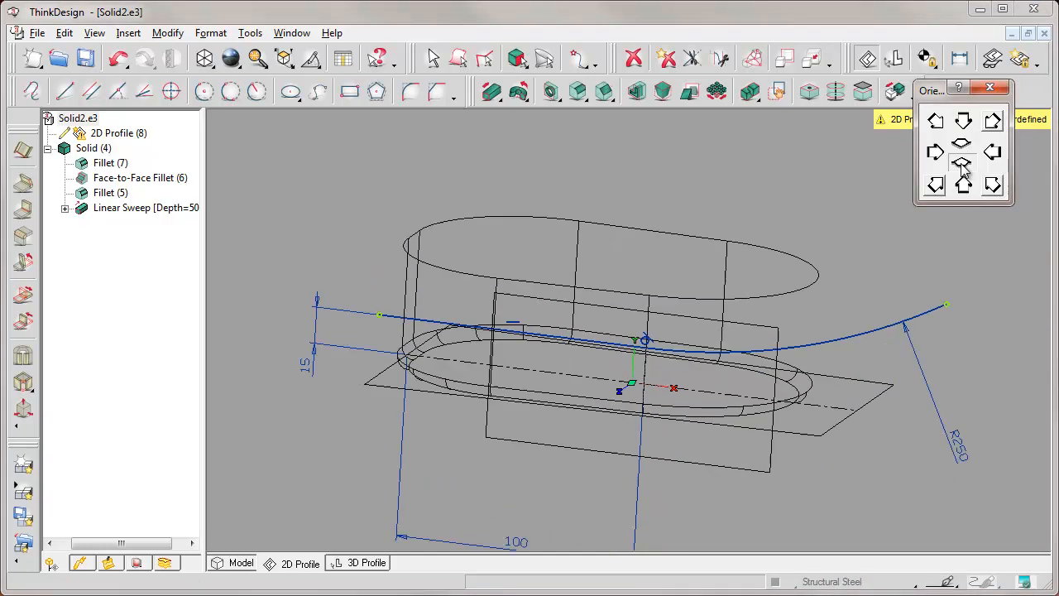
pyautogui.click(241, 564)
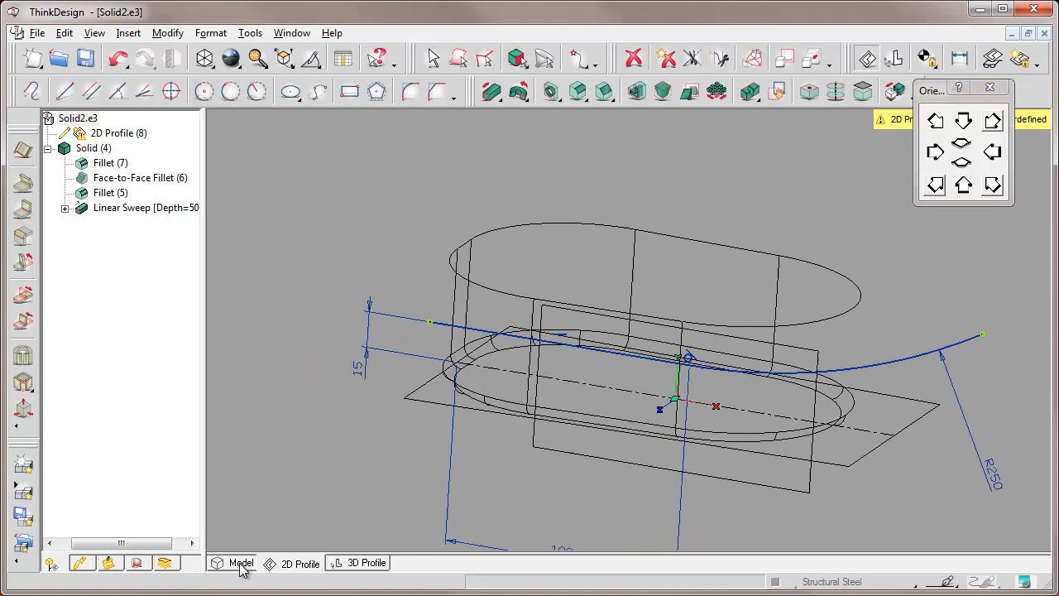
pyautogui.click(491, 91)
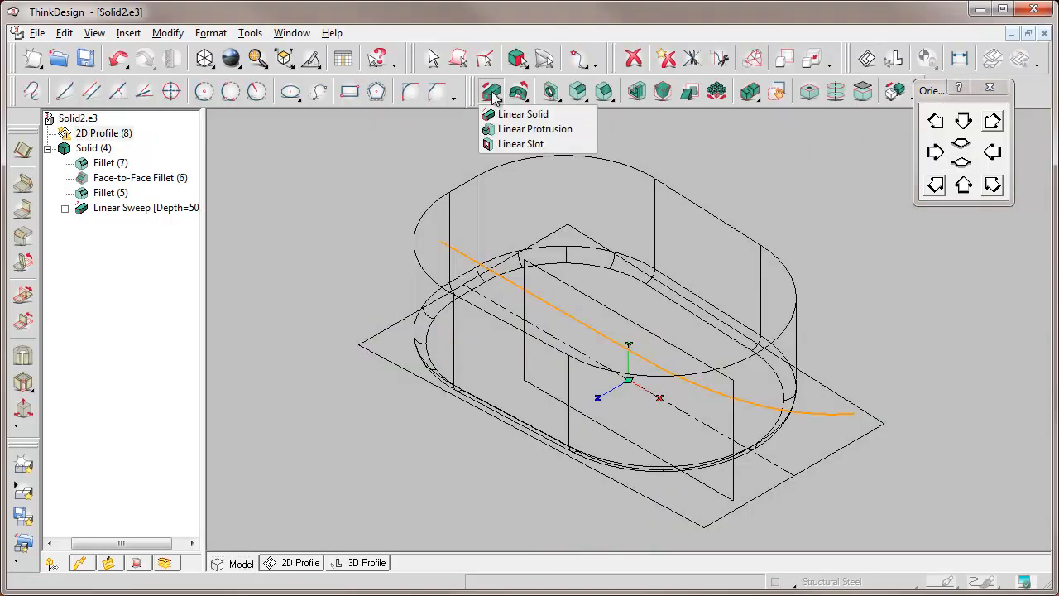
pyautogui.click(517, 144)
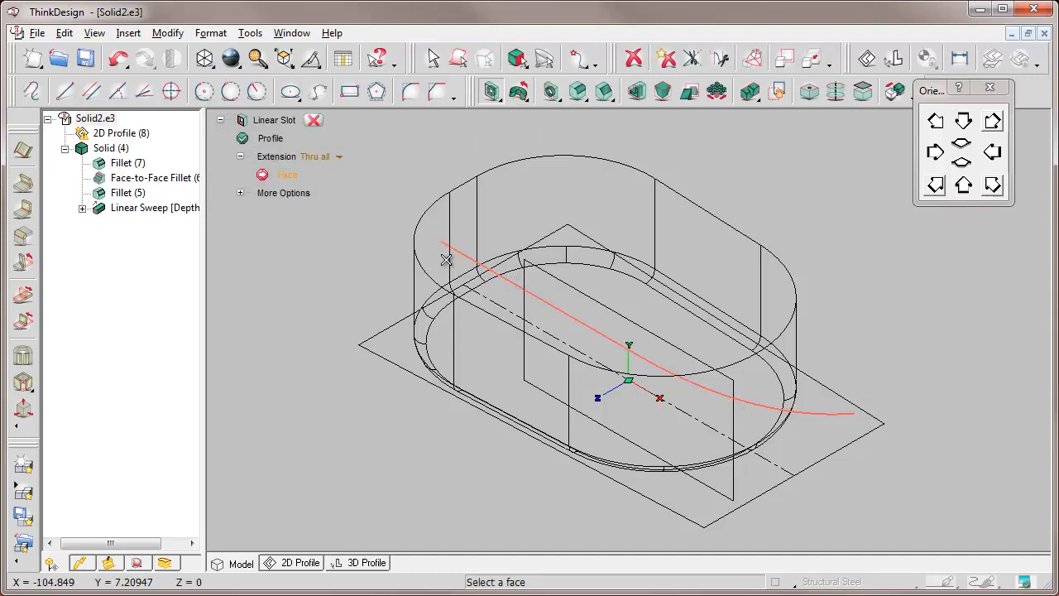
pyautogui.click(416, 255)
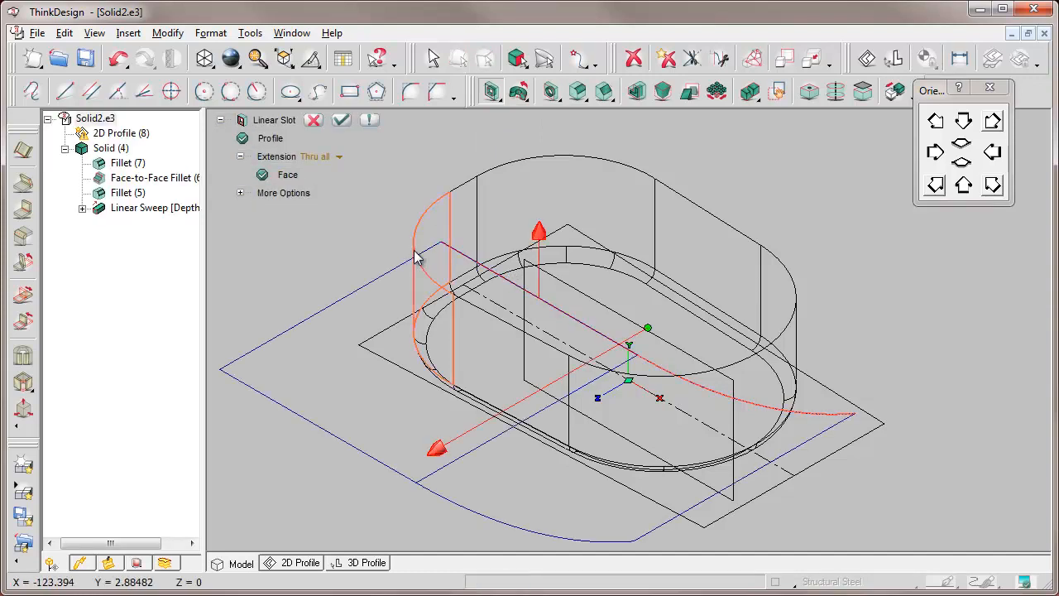
pyautogui.rightClick(439, 452)
pyautogui.click(474, 252)
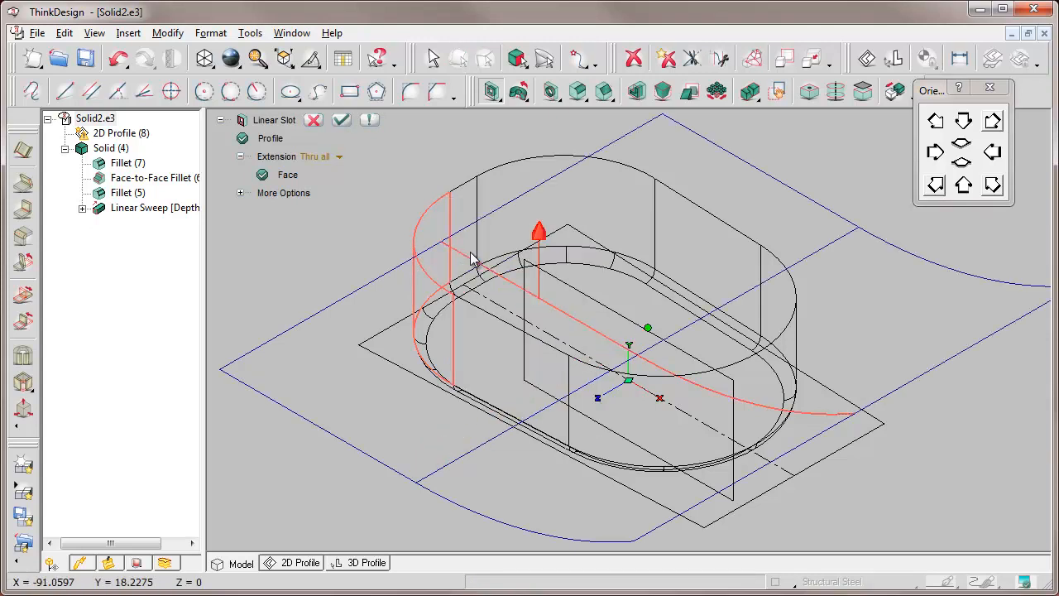
# - Point the slot's removal side upward and apply it to cut away the material above the profile
pyautogui.click(240, 193)
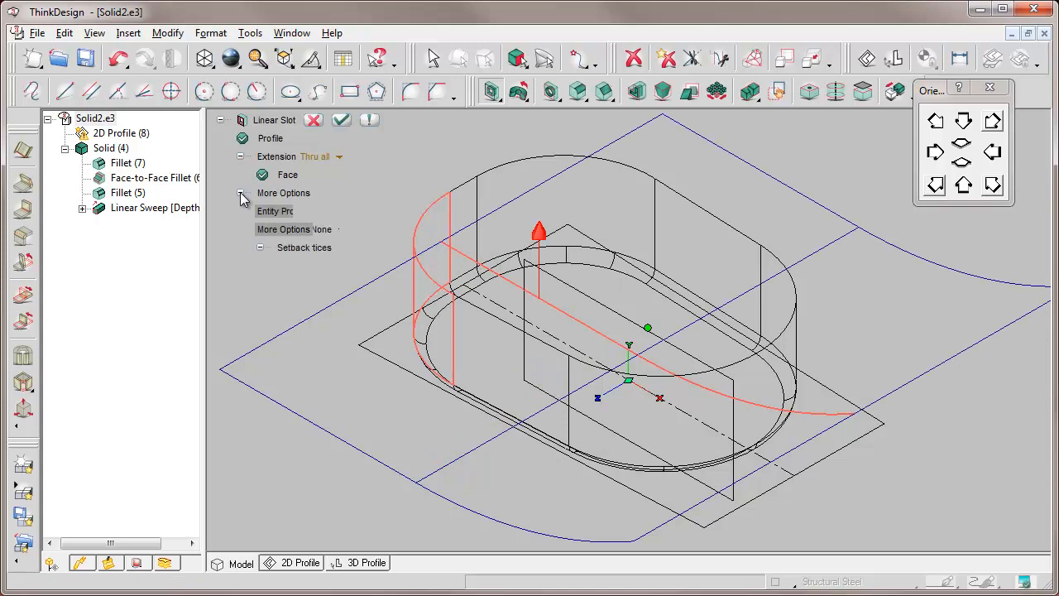
pyautogui.click(240, 193)
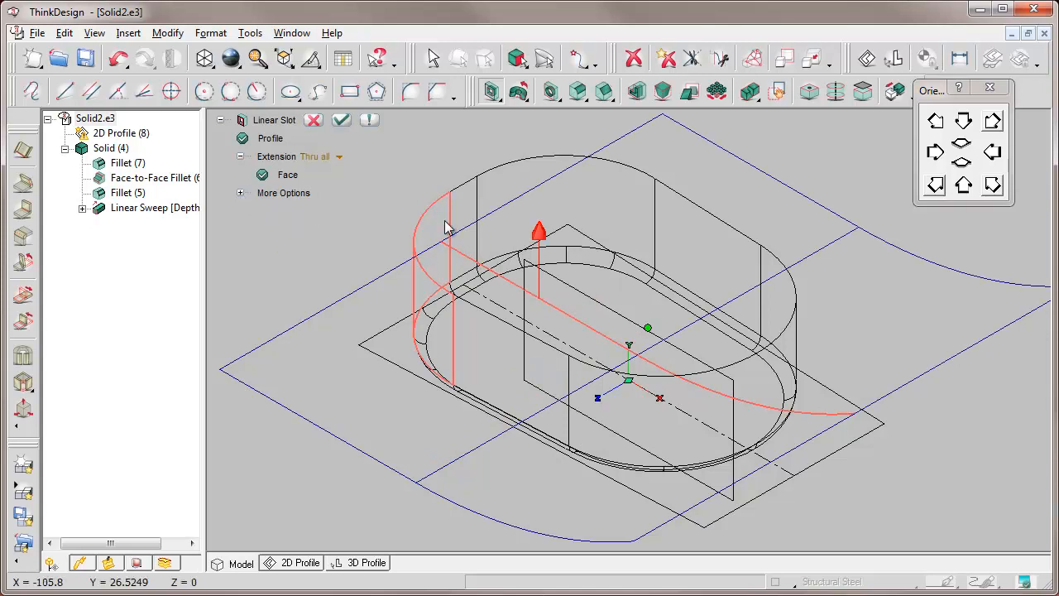
pyautogui.click(538, 235)
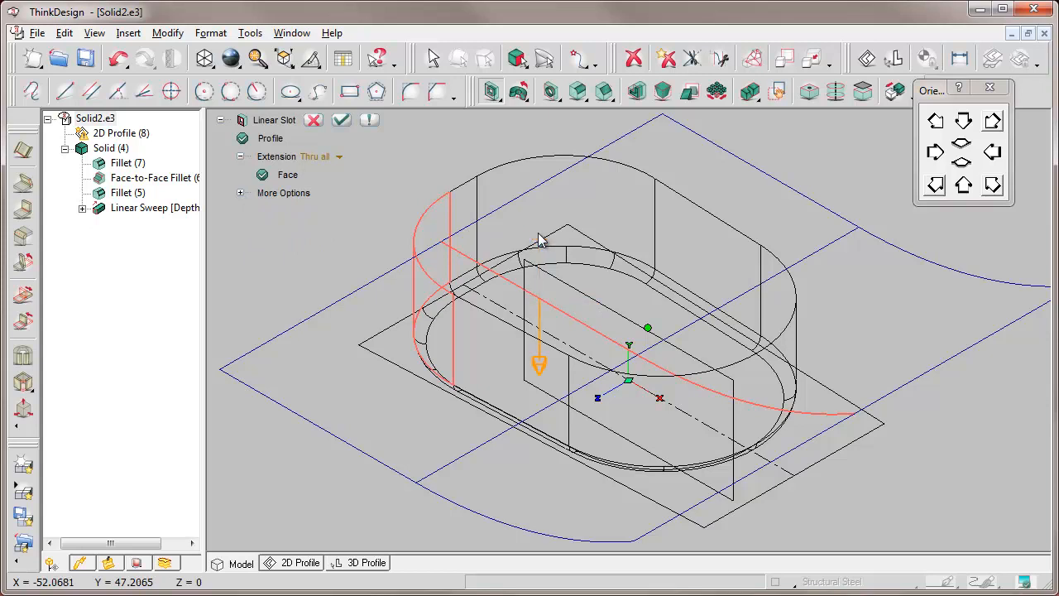
pyautogui.click(538, 364)
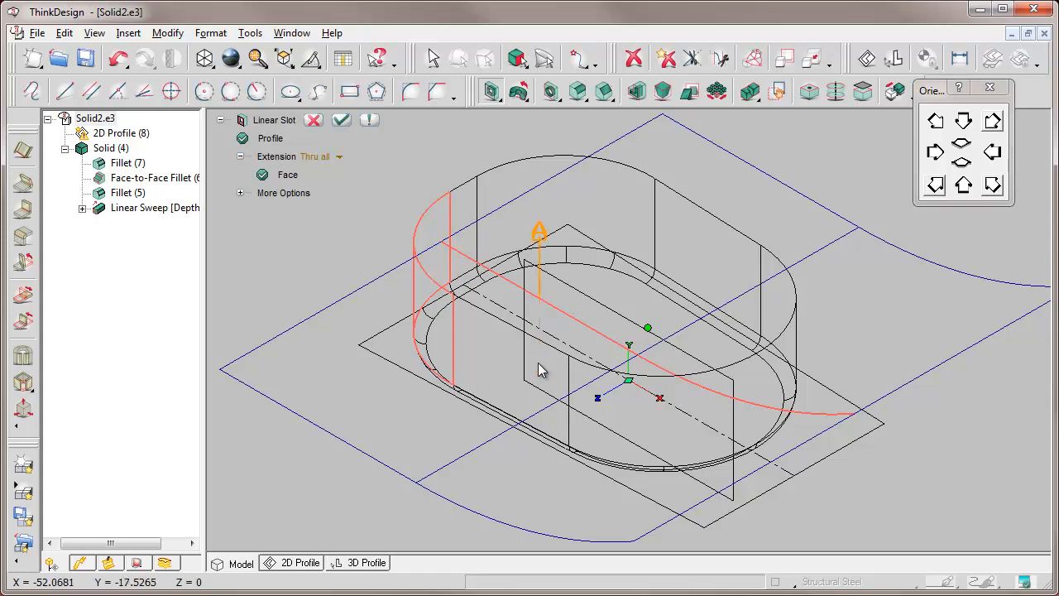
pyautogui.click(341, 120)
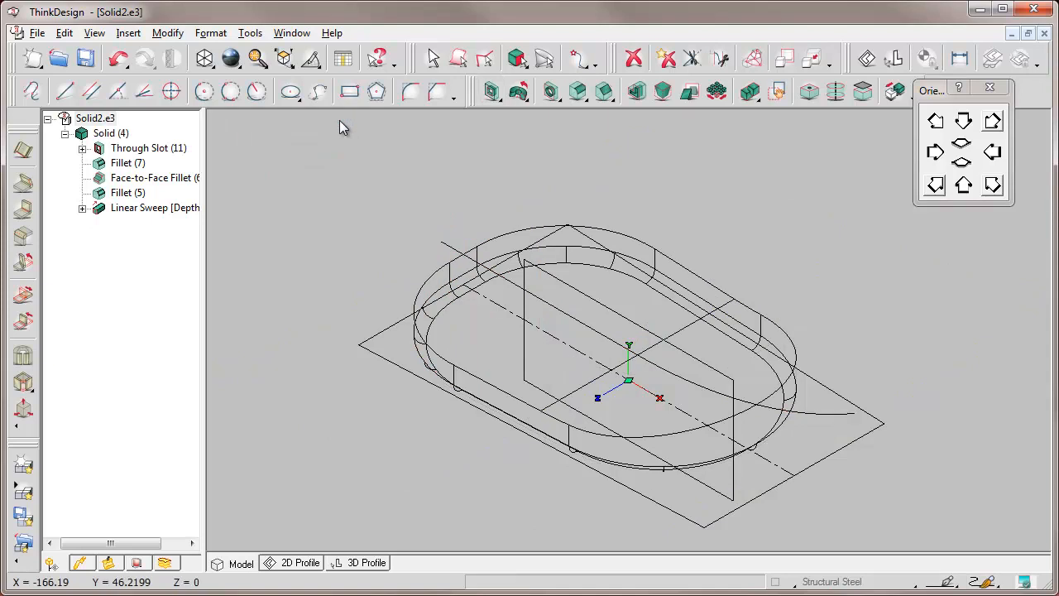
# - Switch to Shaded View + Boundaries and examine the cut top surface from the front and in an isometric view
pyautogui.click(205, 60)
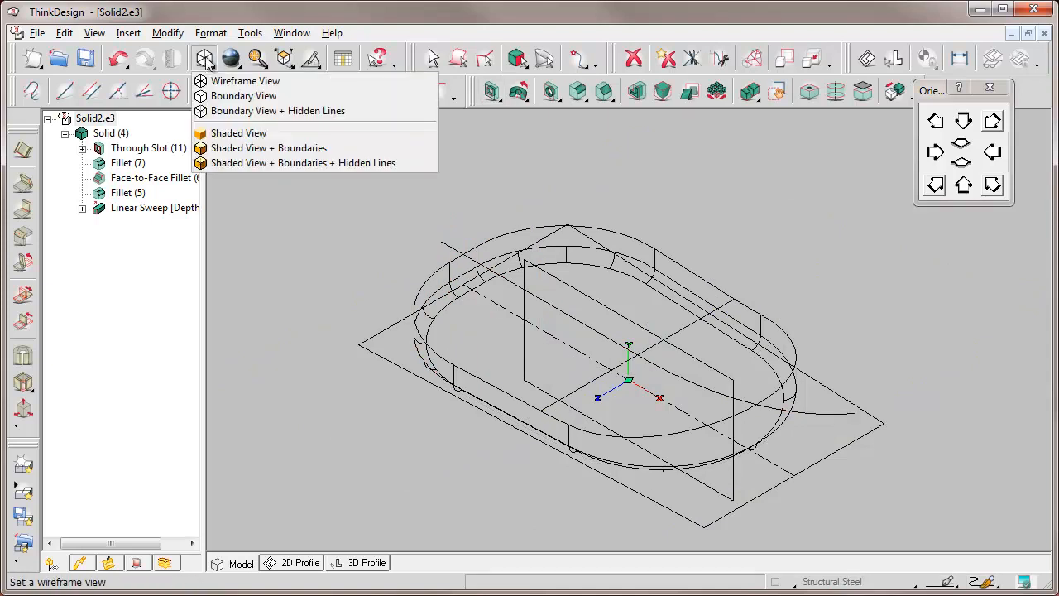
pyautogui.click(245, 148)
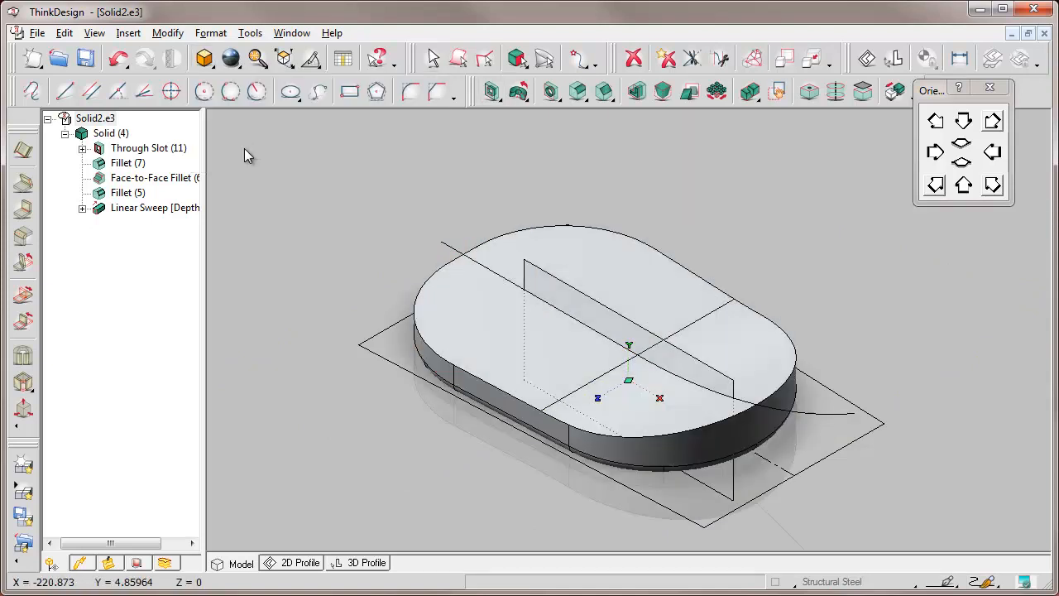
pyautogui.click(964, 164)
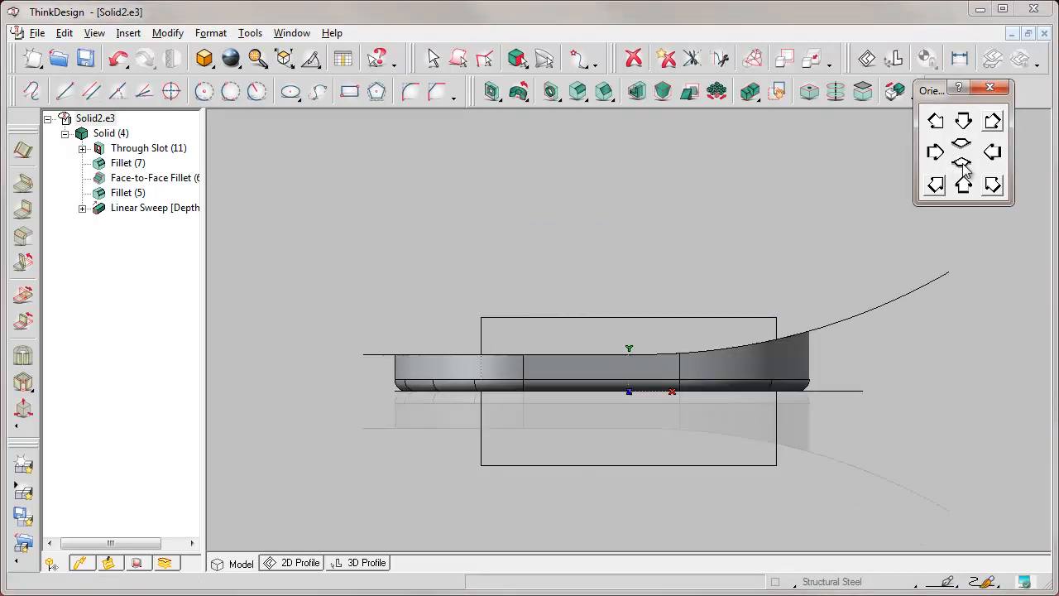
pyautogui.click(936, 185)
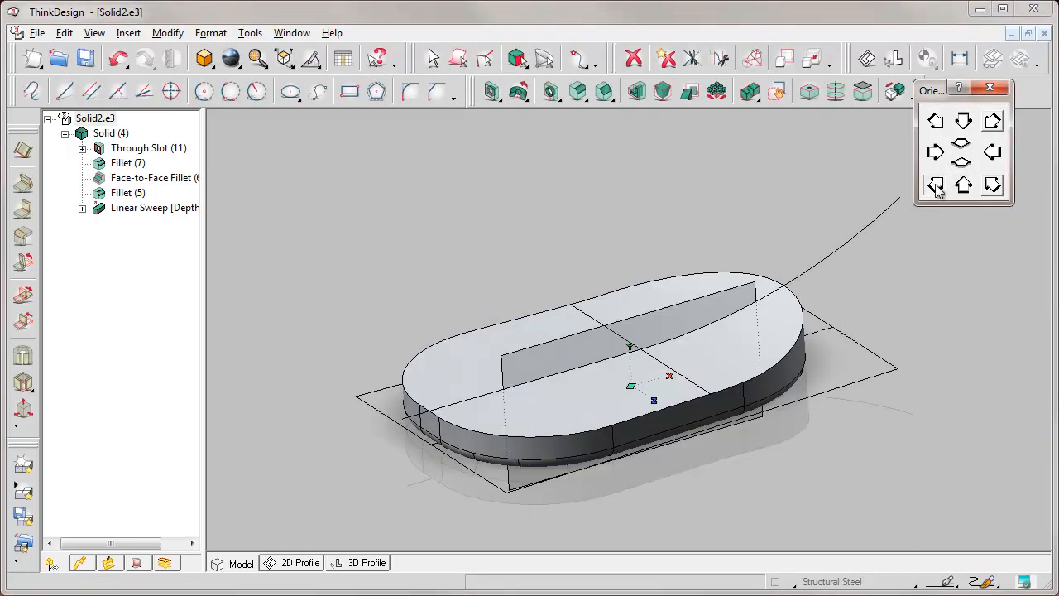
# - Shell the solid with a 3 mm global thickness, removing both the flat and the curved top faces
pyautogui.click(637, 92)
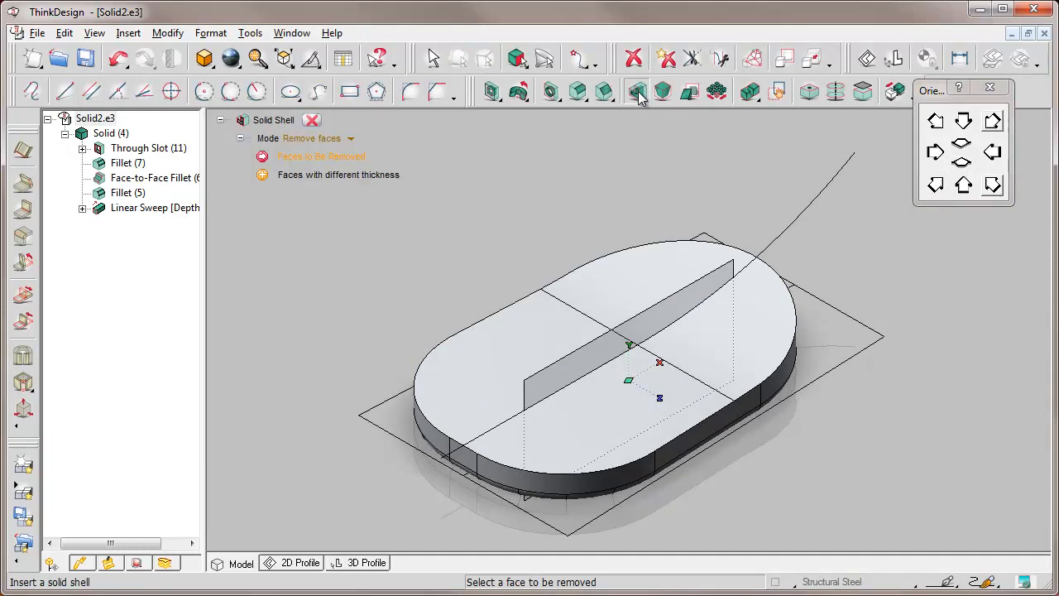
pyautogui.click(502, 356)
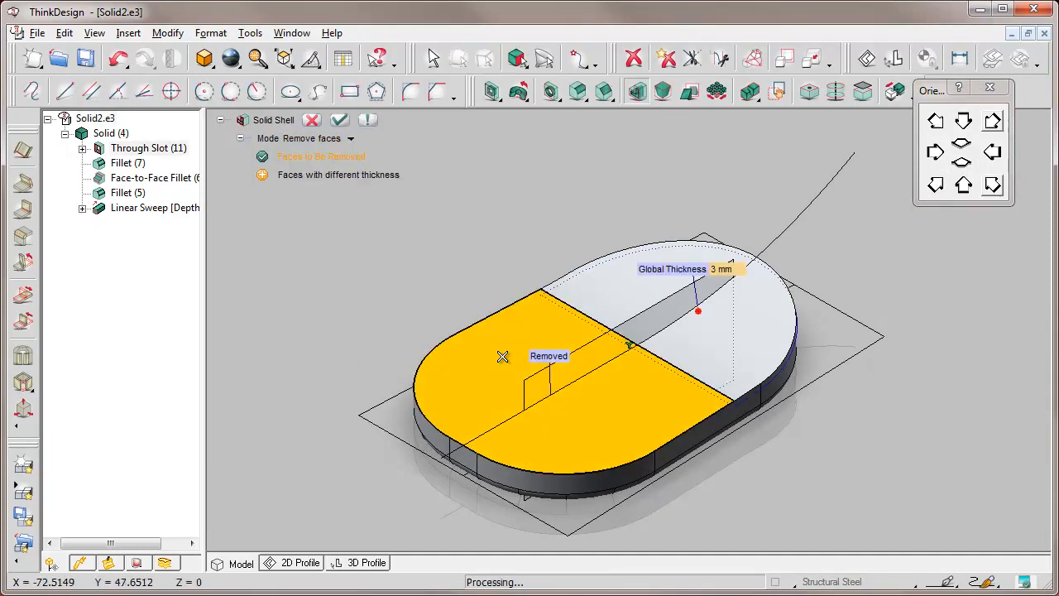
pyautogui.click(602, 283)
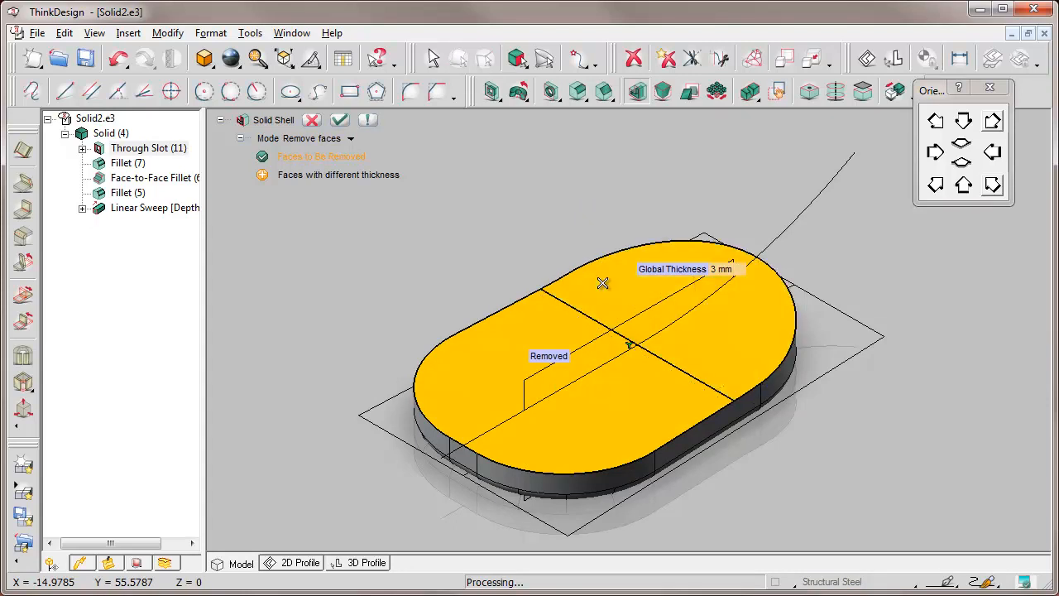
pyautogui.click(340, 120)
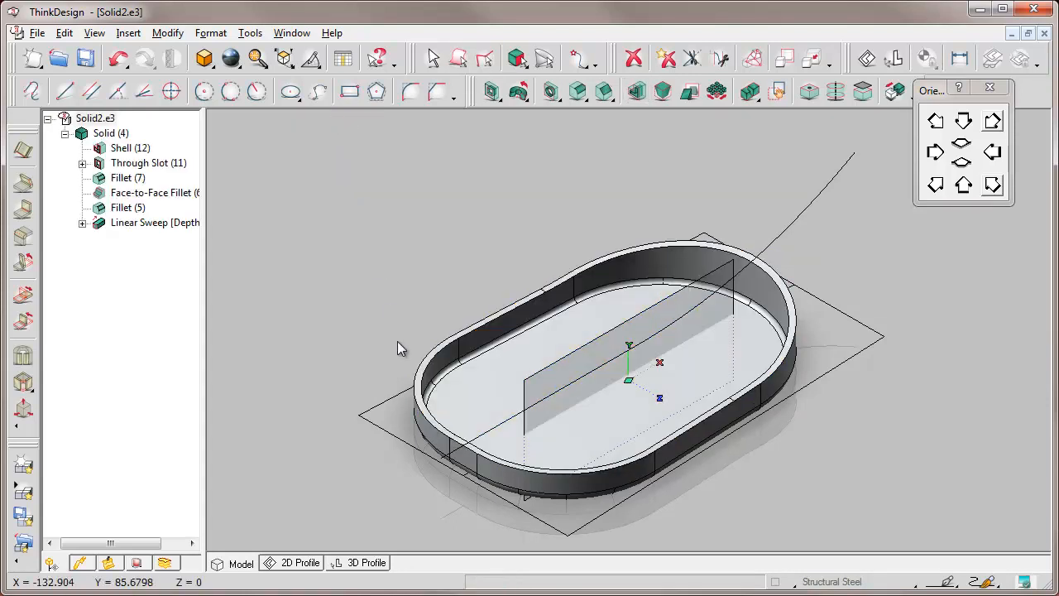
# - Examine the inner bottom fillet at the shell's rounded end in shaded and wireframe display, returning to Shaded View + Boundaries and the full model
pyautogui.hotkey('ctrl', 'w')
pyautogui.click(397, 341)
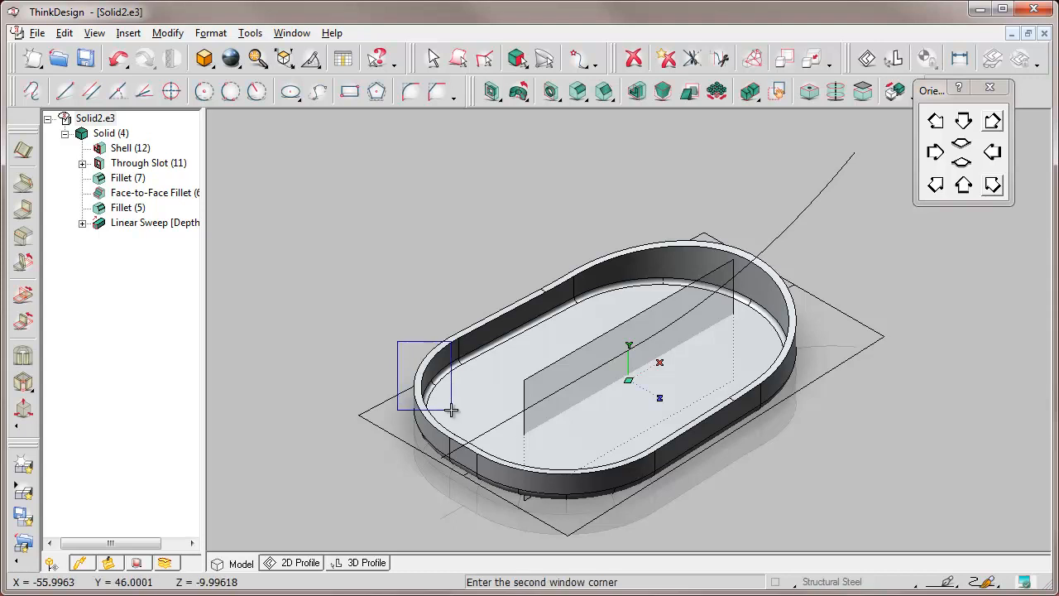
pyautogui.click(463, 423)
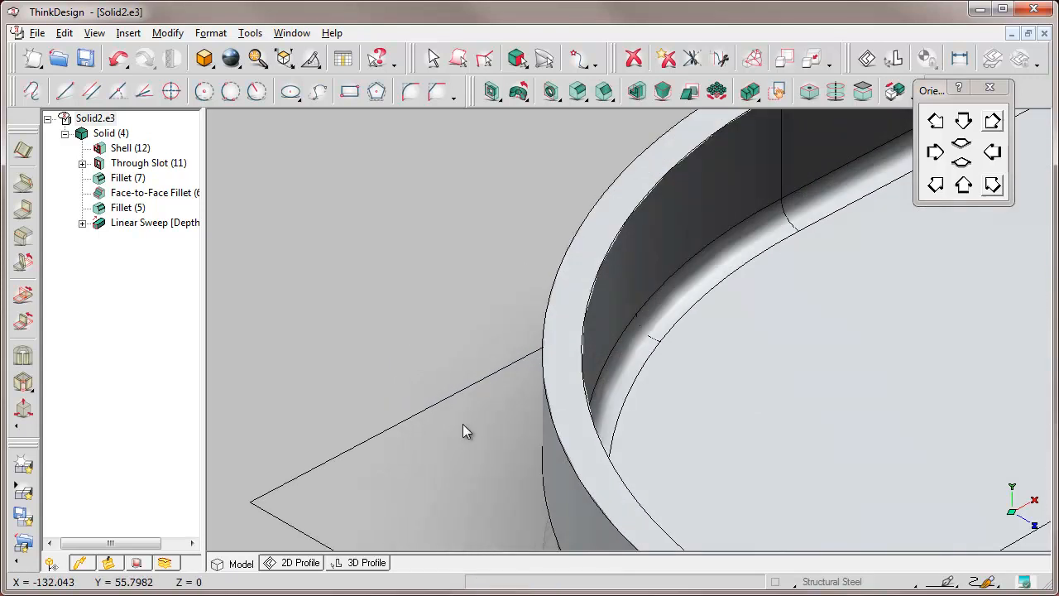
pyautogui.click(670, 325)
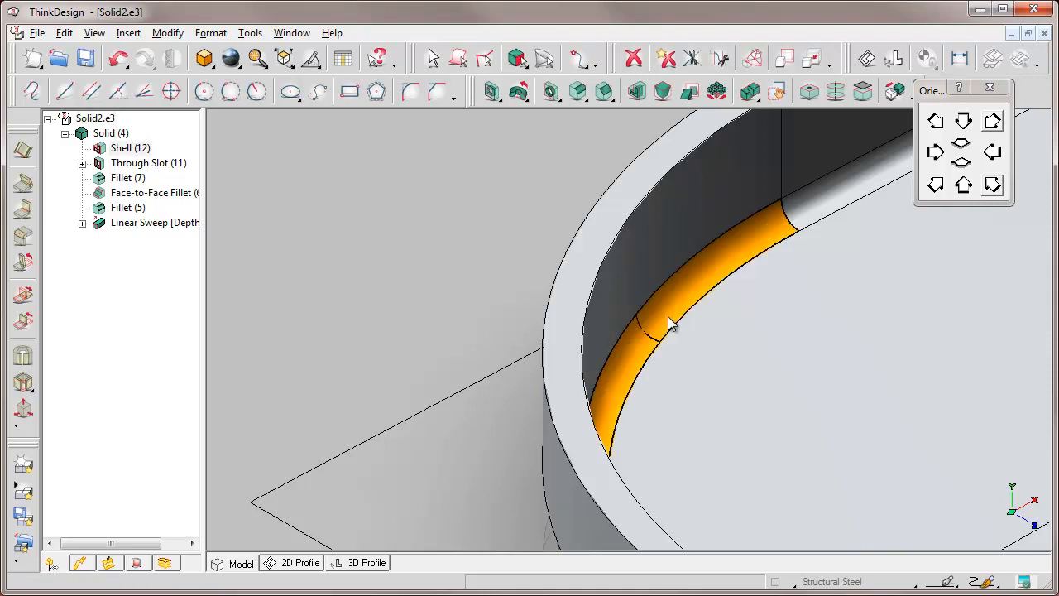
pyautogui.click(205, 59)
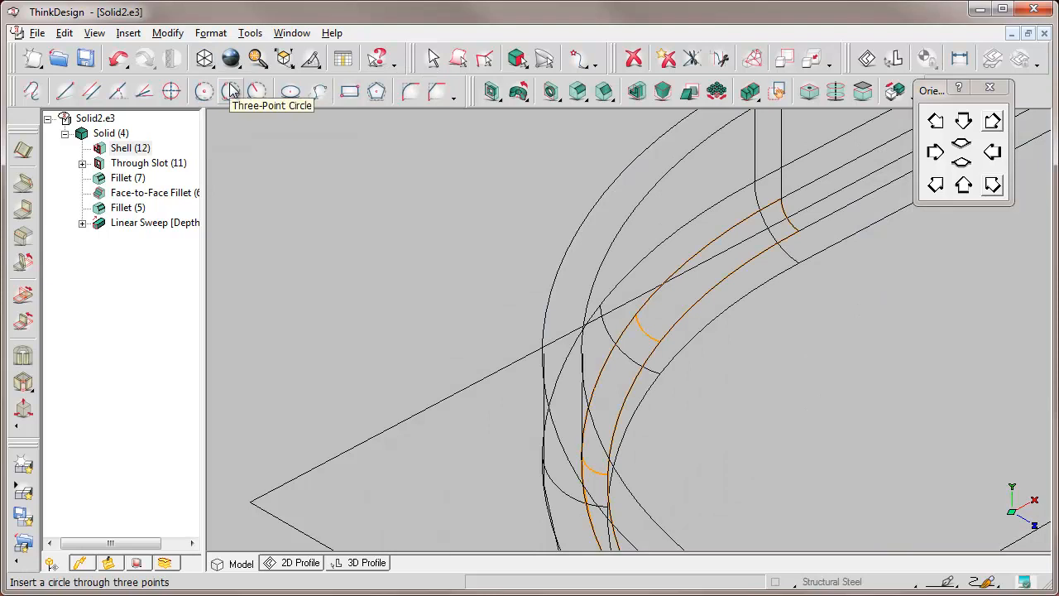
pyautogui.click(206, 62)
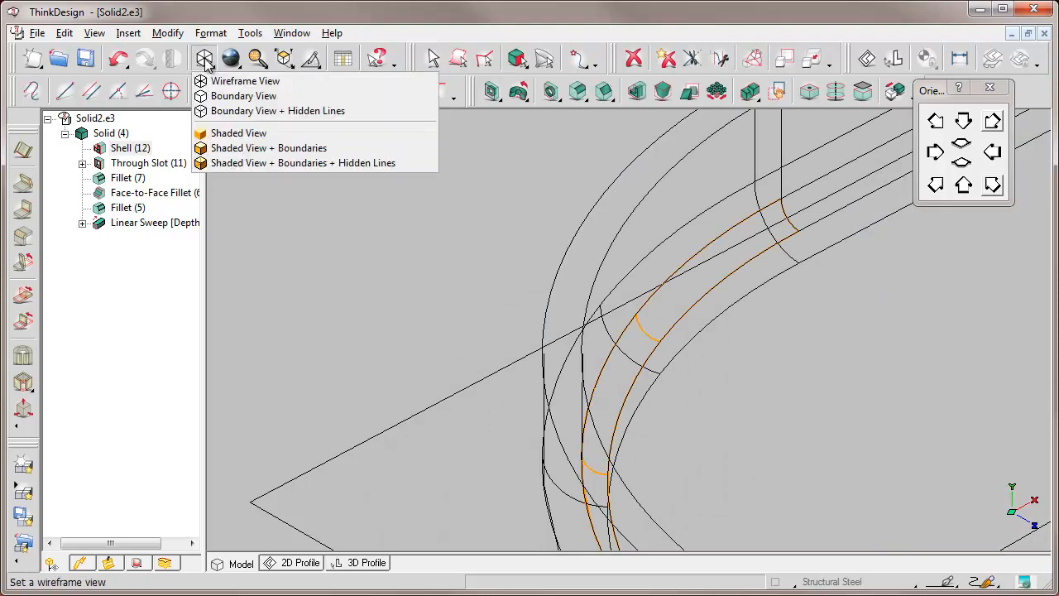
pyautogui.click(243, 148)
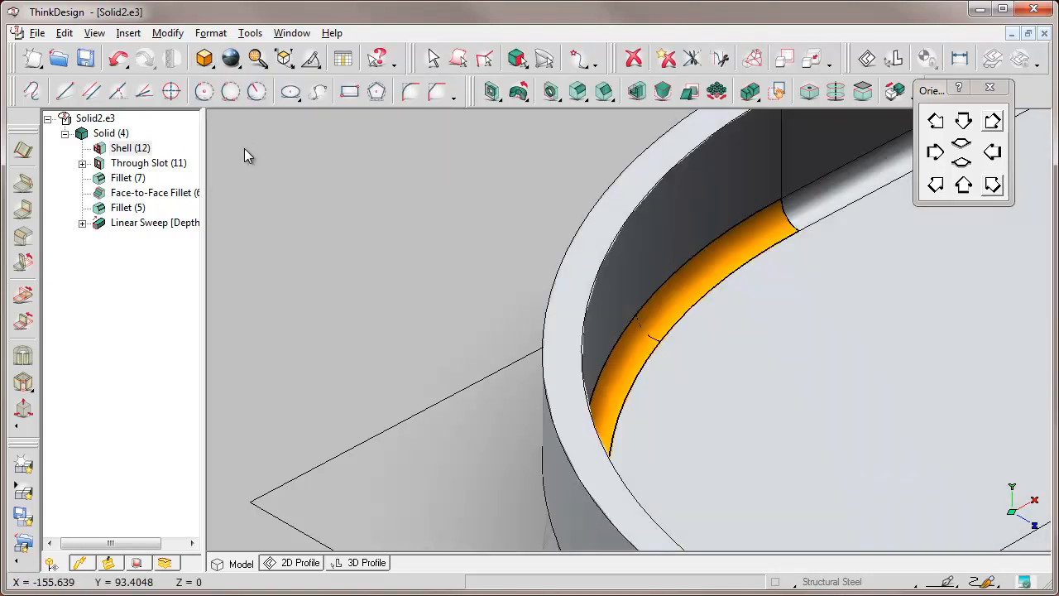
pyautogui.click(257, 60)
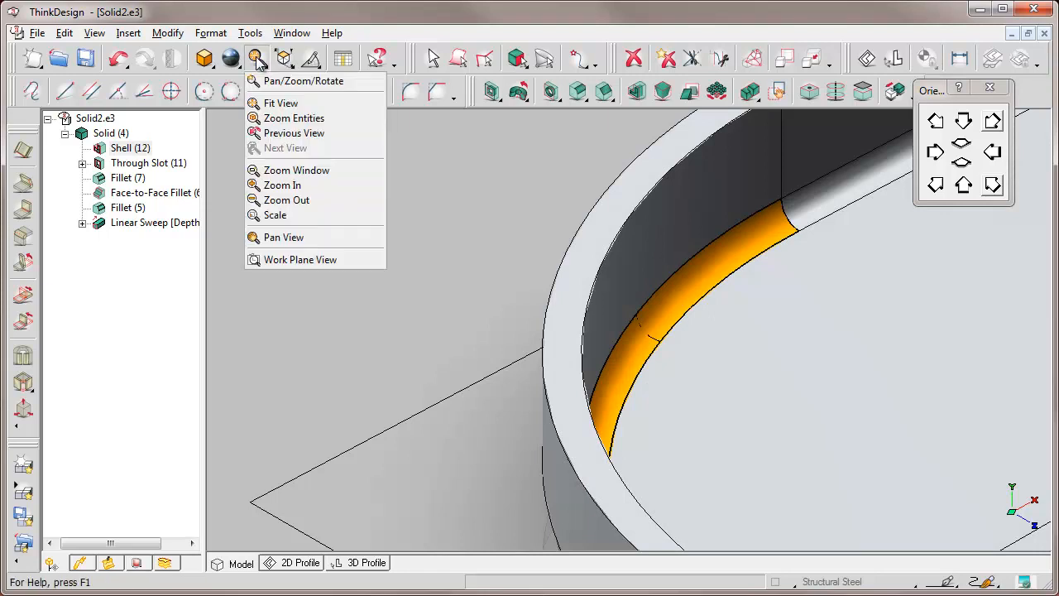
pyautogui.click(269, 103)
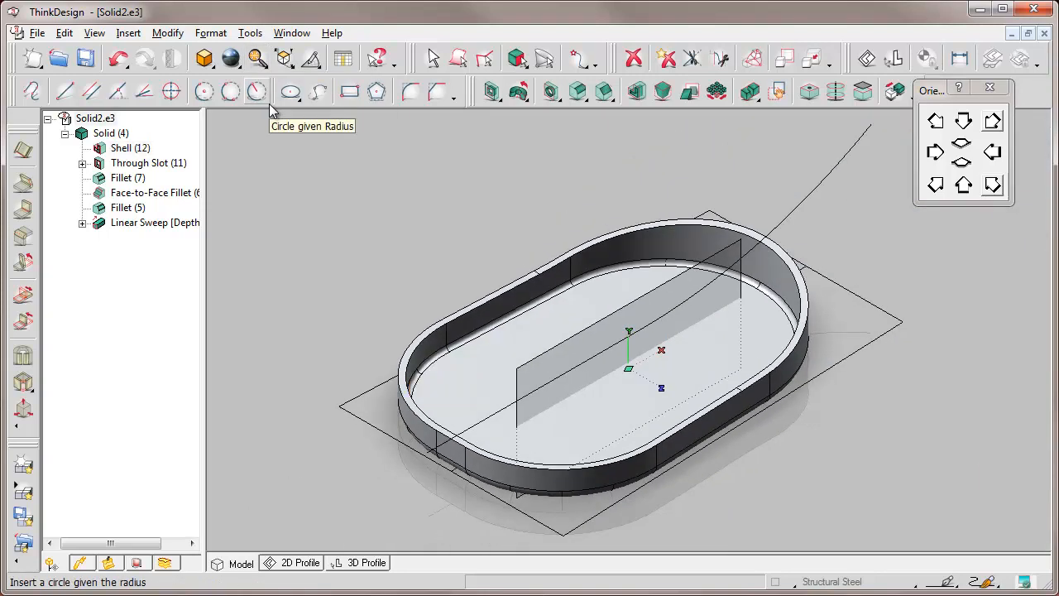